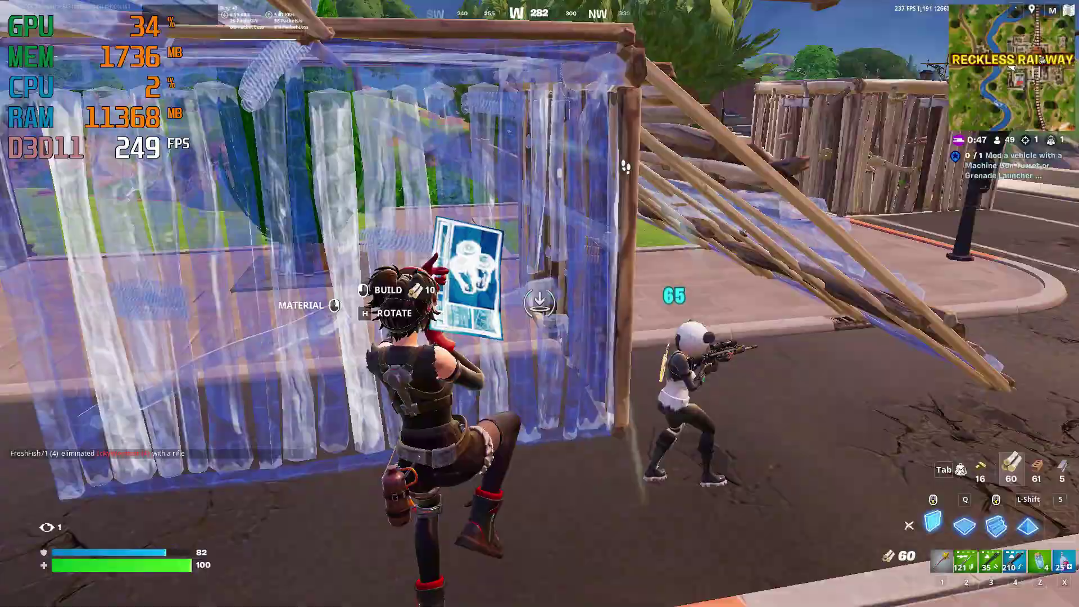
click(540, 303)
click(540, 303)
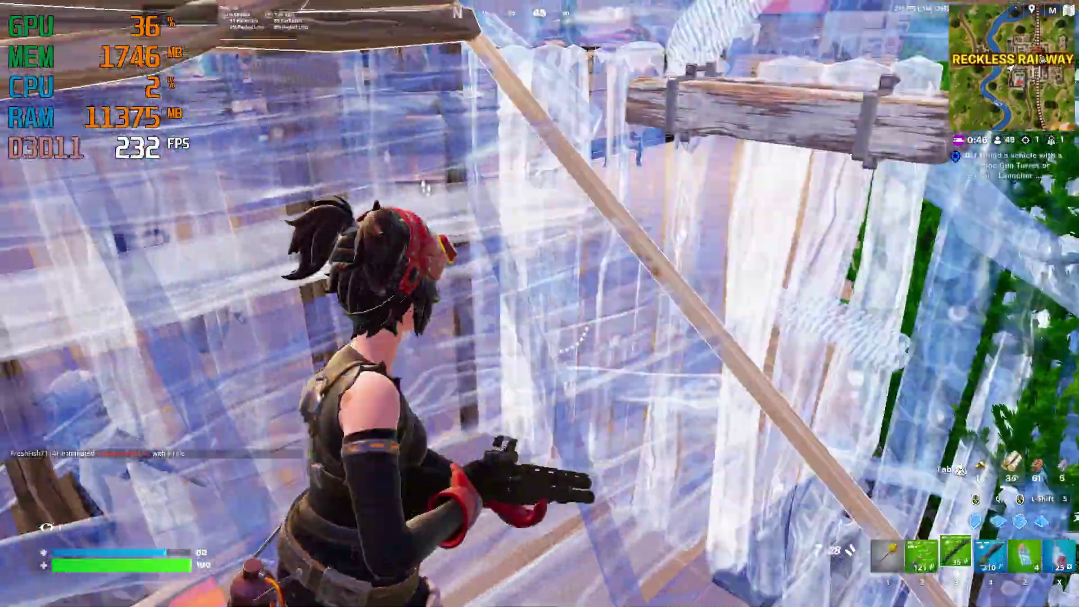
click(540, 303)
click(539, 303)
key(3)
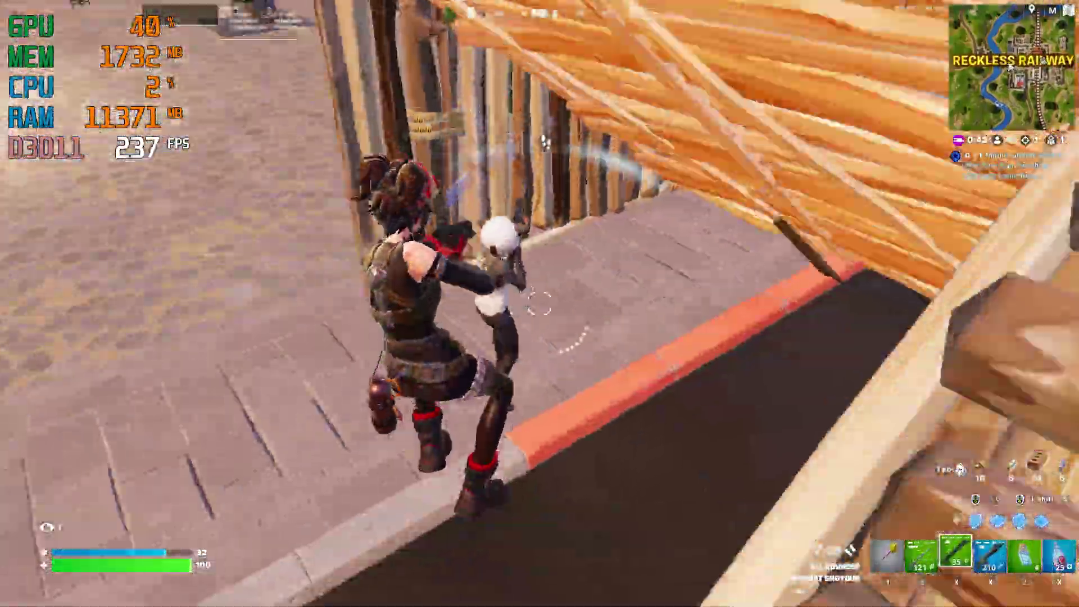
click(539, 303)
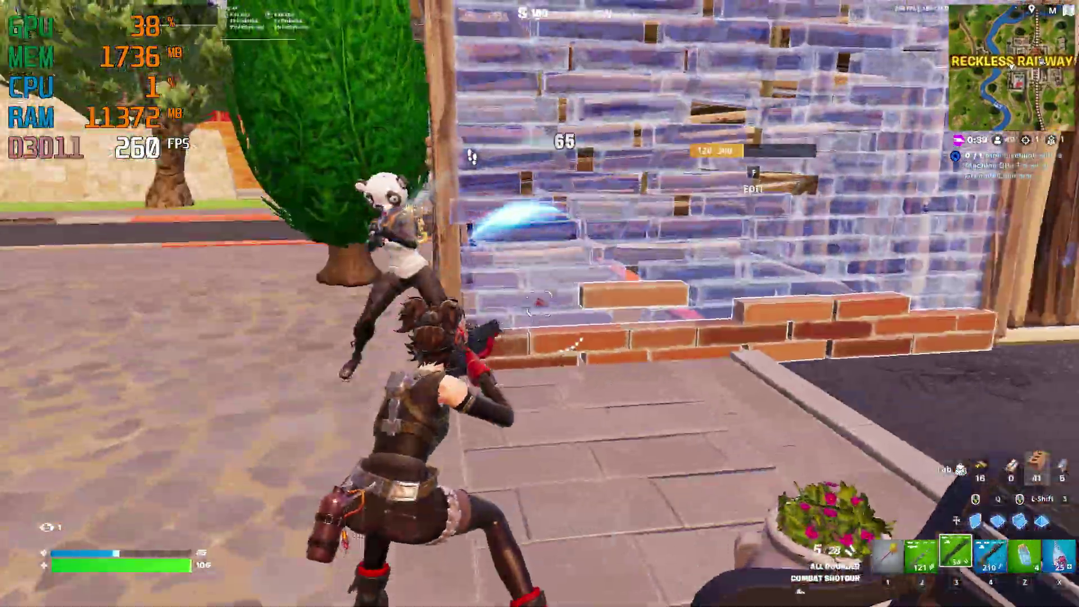
key(space)
click(540, 303)
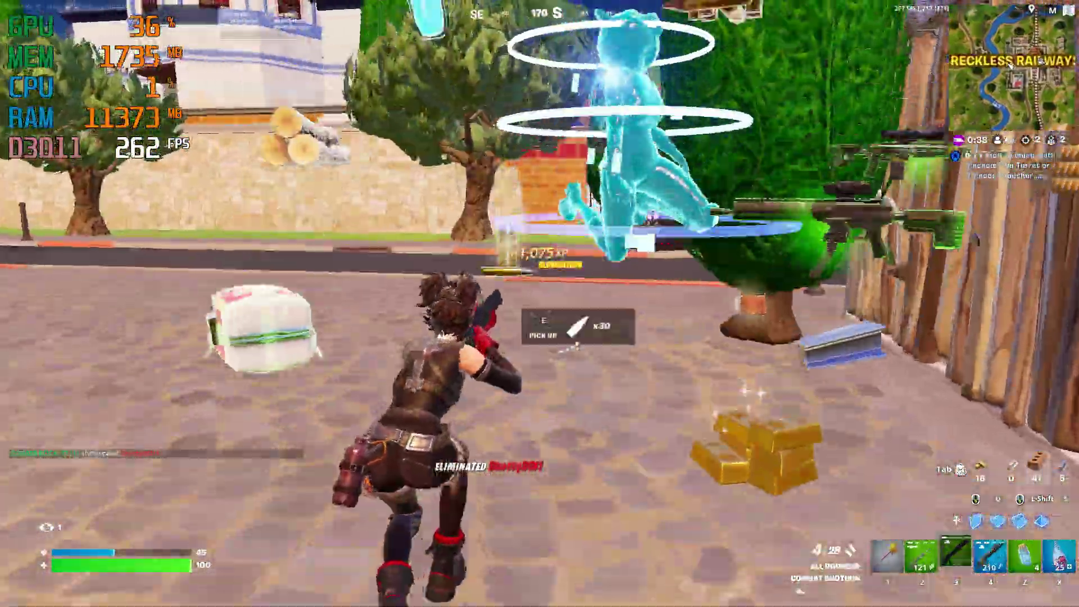
key(w)
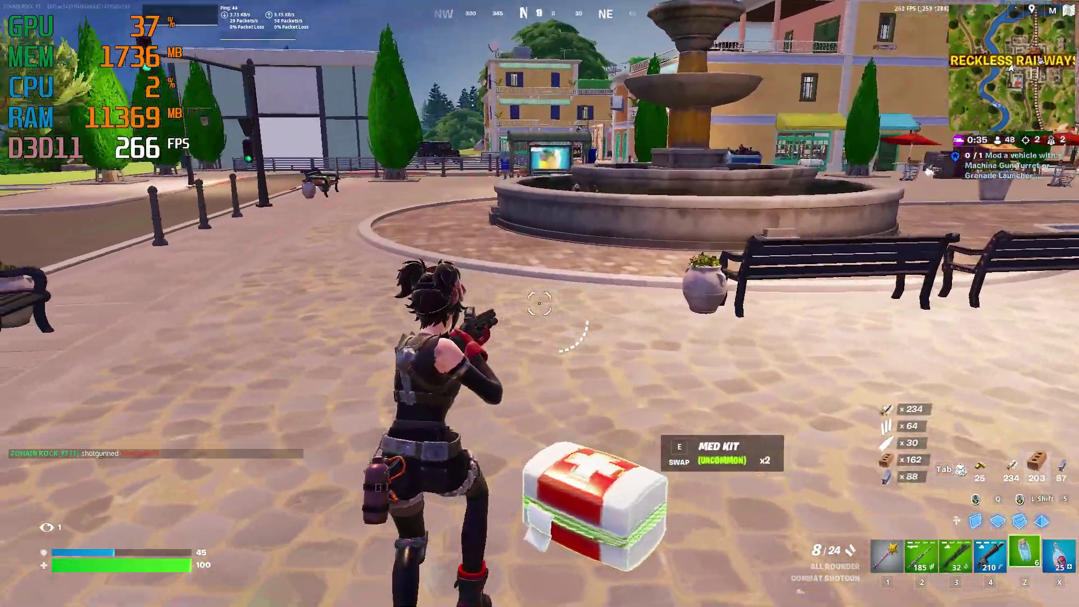
key(z)
click(540, 304)
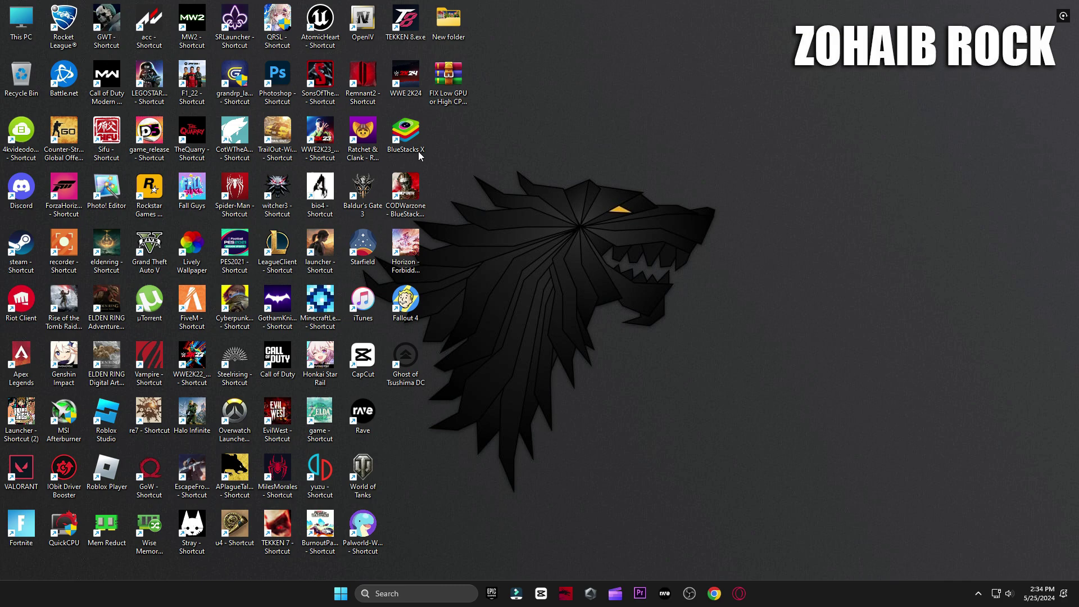
Open Computer Management for this PC and show its Device Manager.
right_click(17, 21)
click(48, 167)
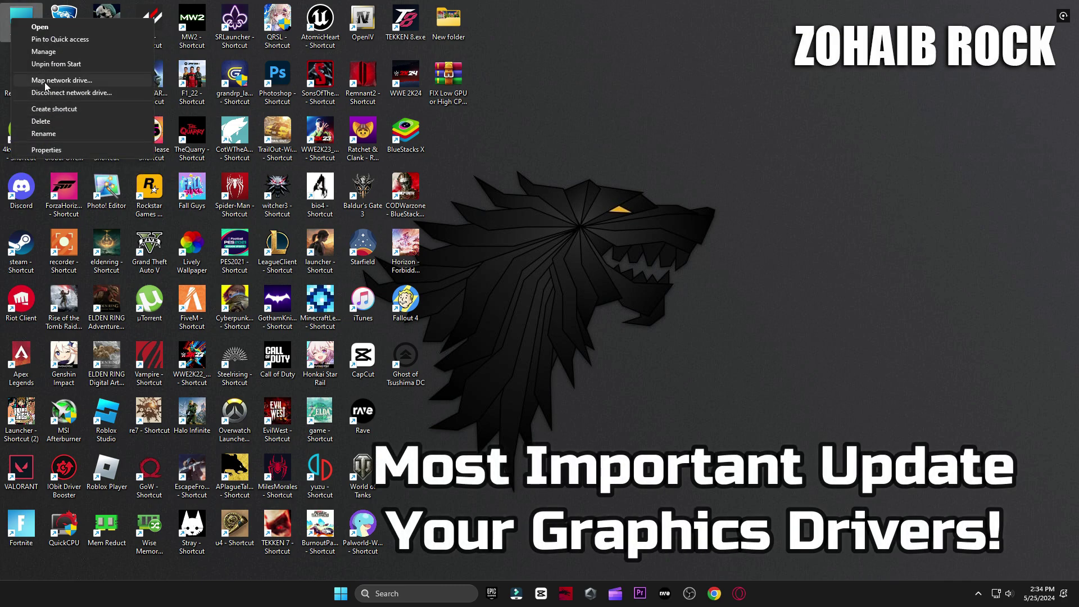
click(44, 51)
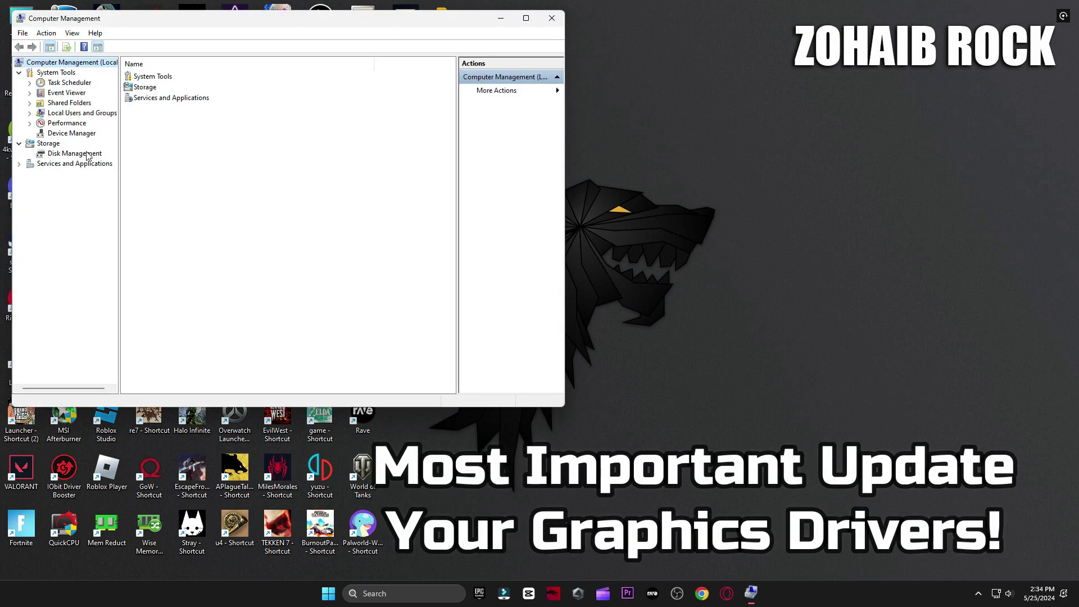
click(72, 133)
Run an automatic driver update search for the NVIDIA GeForce RTX 3070 display adapter and close the update wizard.
click(168, 108)
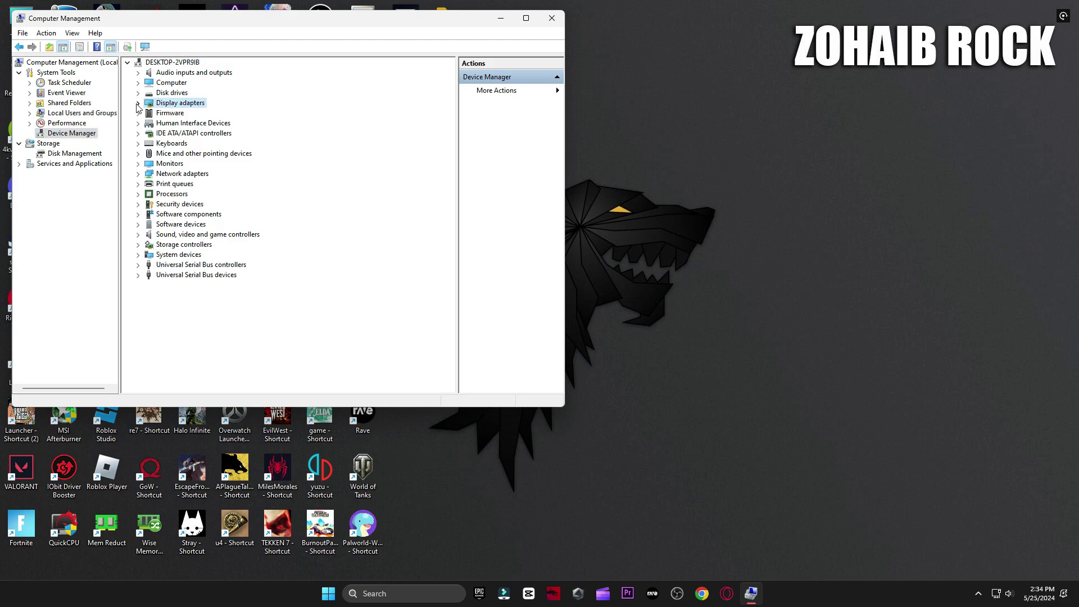
click(138, 103)
click(197, 113)
right_click(190, 113)
click(225, 118)
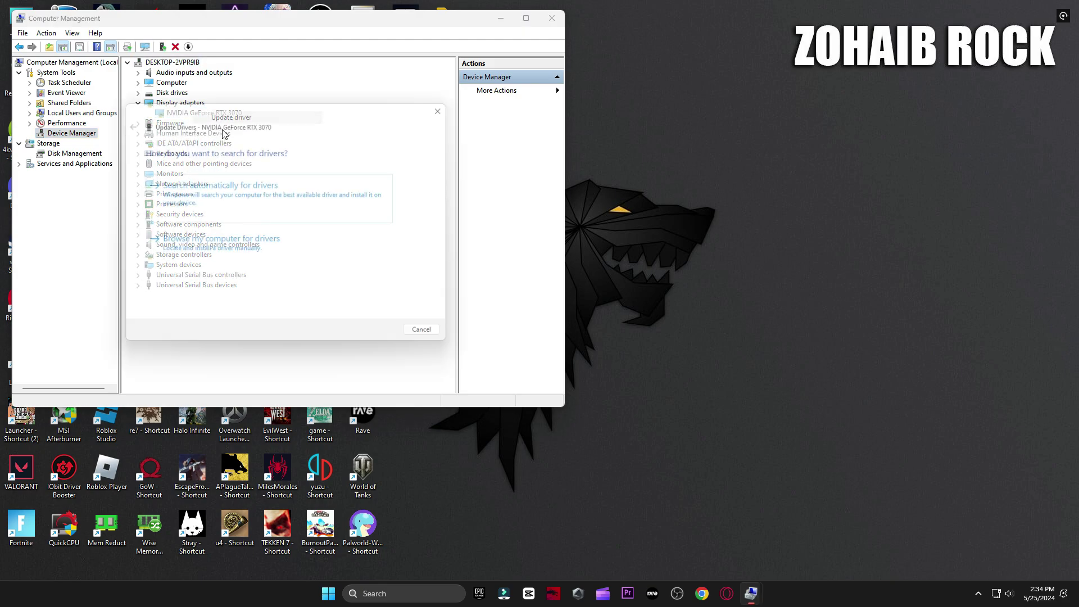
click(241, 197)
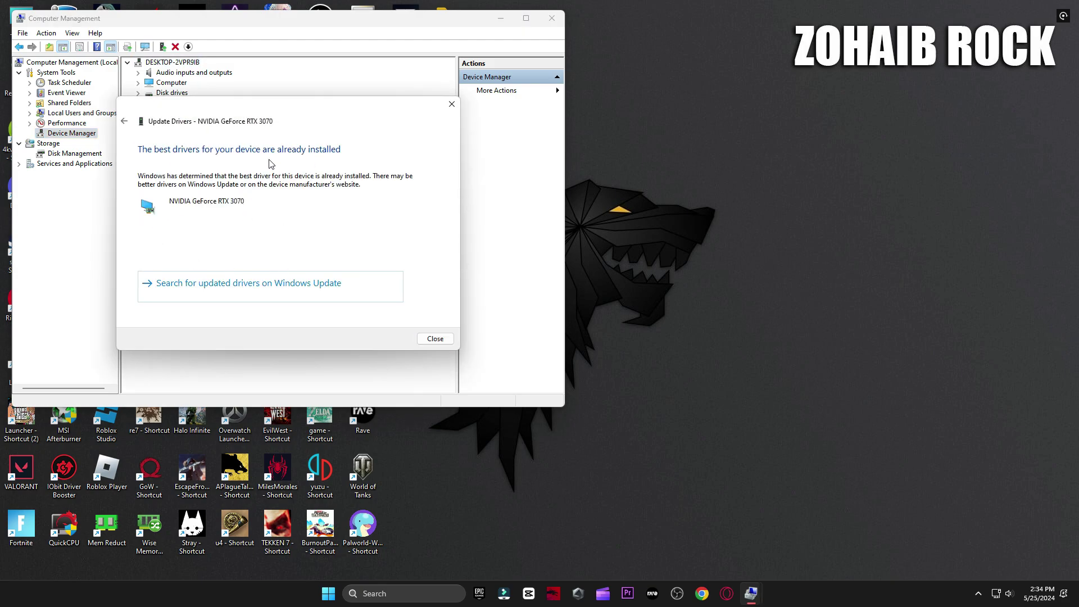
click(451, 105)
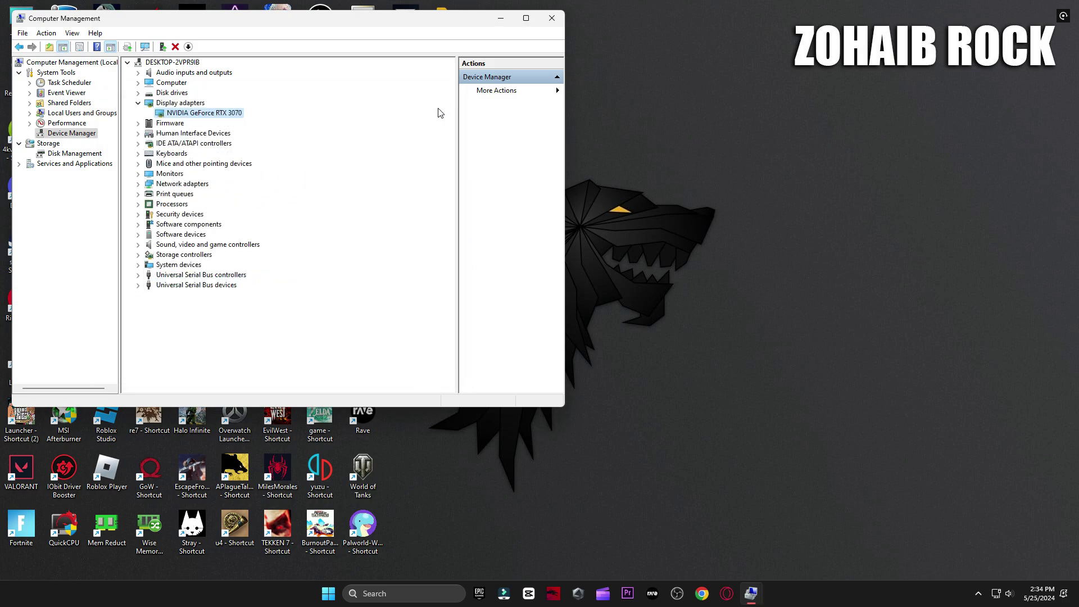
Disable the High precision event timer under System devices and close Computer Management.
click(162, 266)
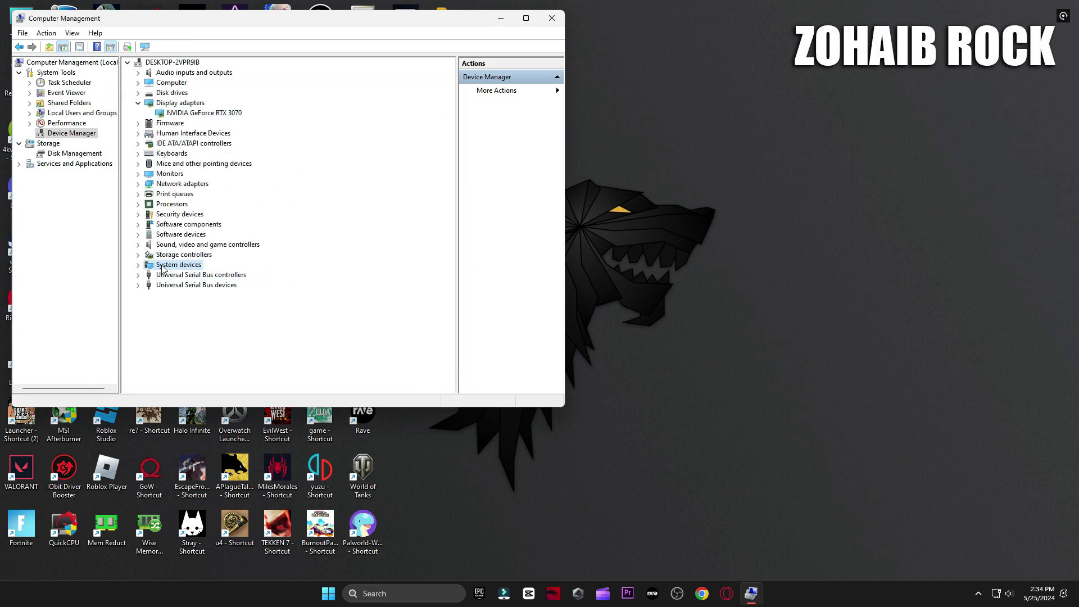
click(137, 265)
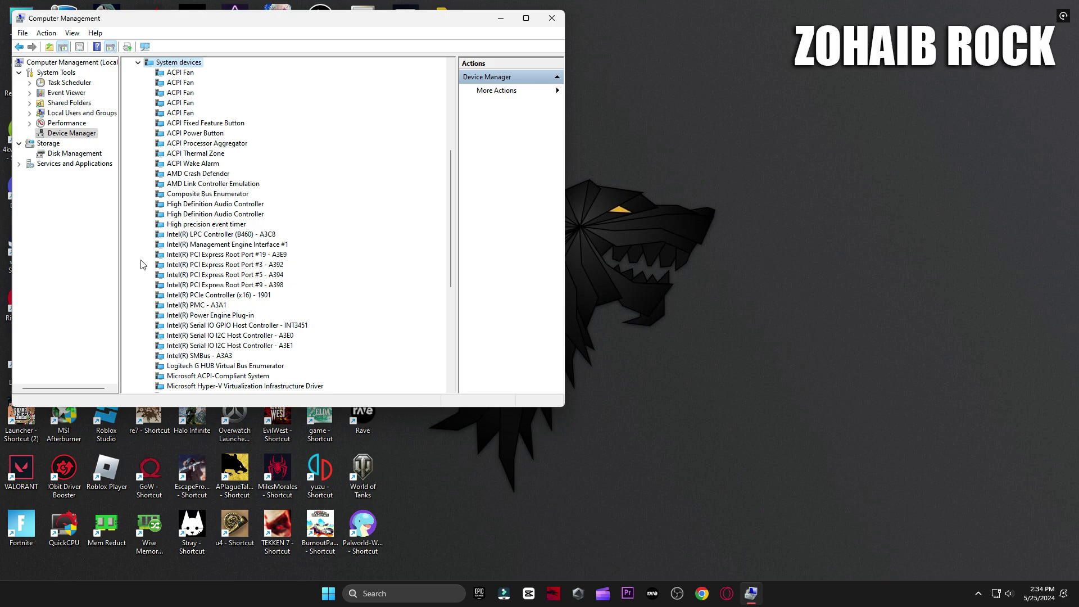
click(200, 225)
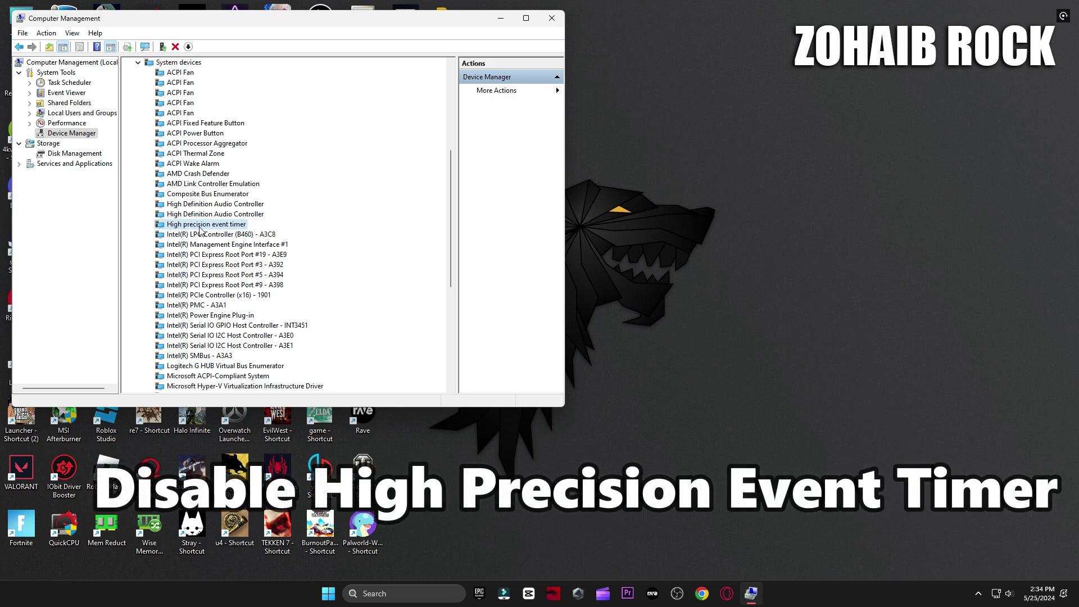
right_click(211, 230)
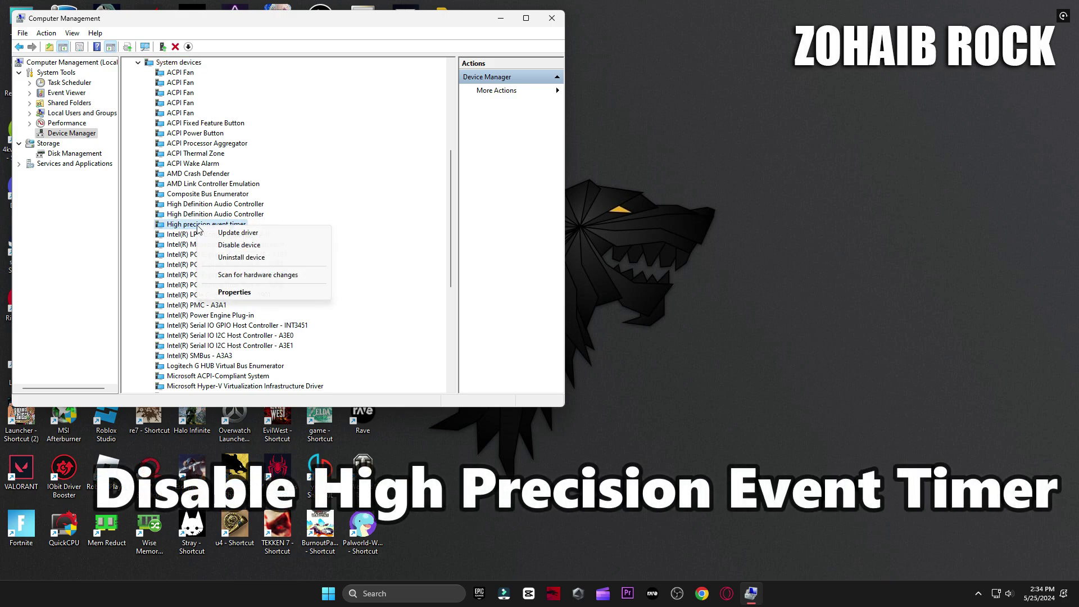
click(250, 245)
click(566, 308)
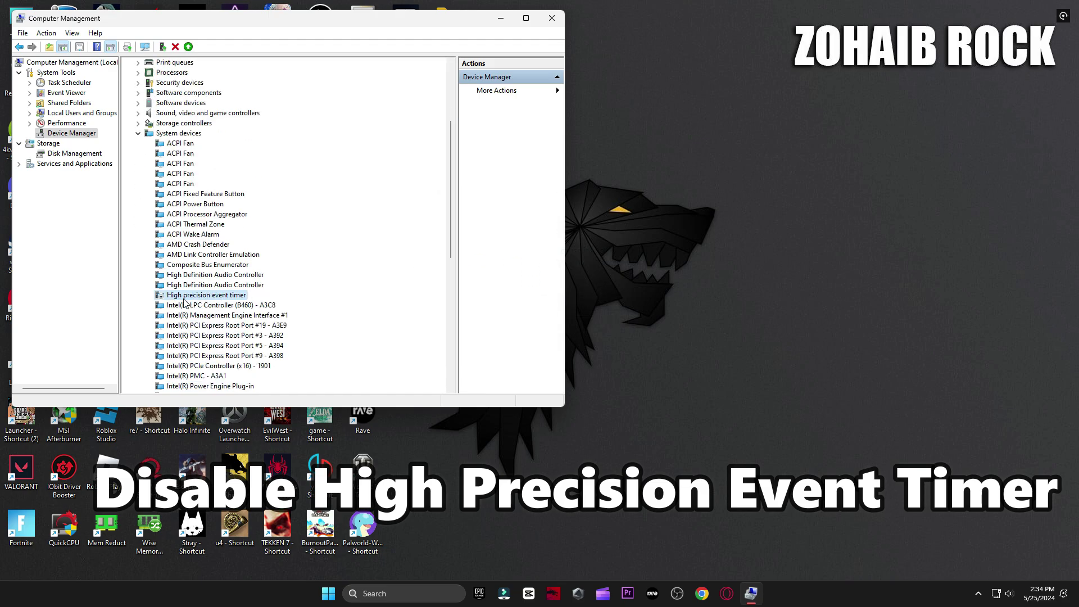
click(549, 20)
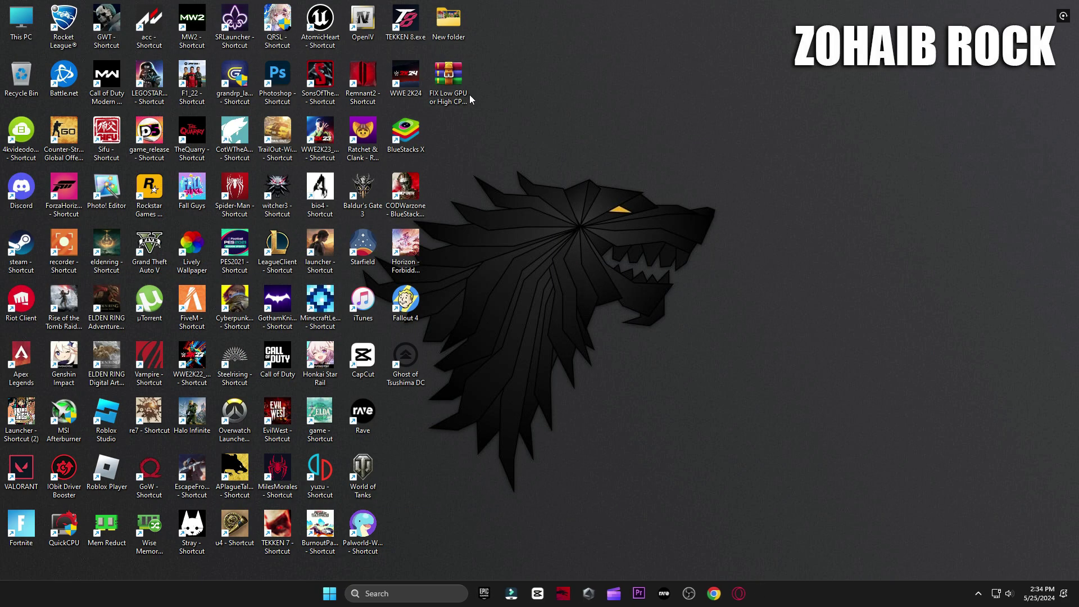
Extract the FIX Low GPU or High CPU Usage archive onto the desktop, placing the archive and extracted folder side by side in an empty area.
drag(450, 84, 750, 218)
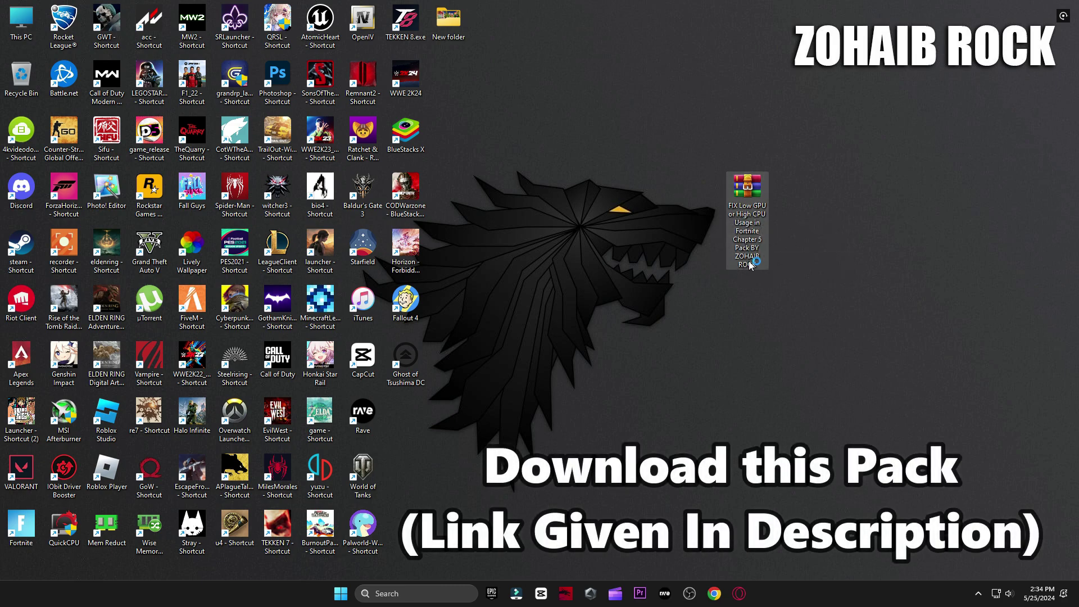
right_click(747, 206)
mouse_move(787, 407)
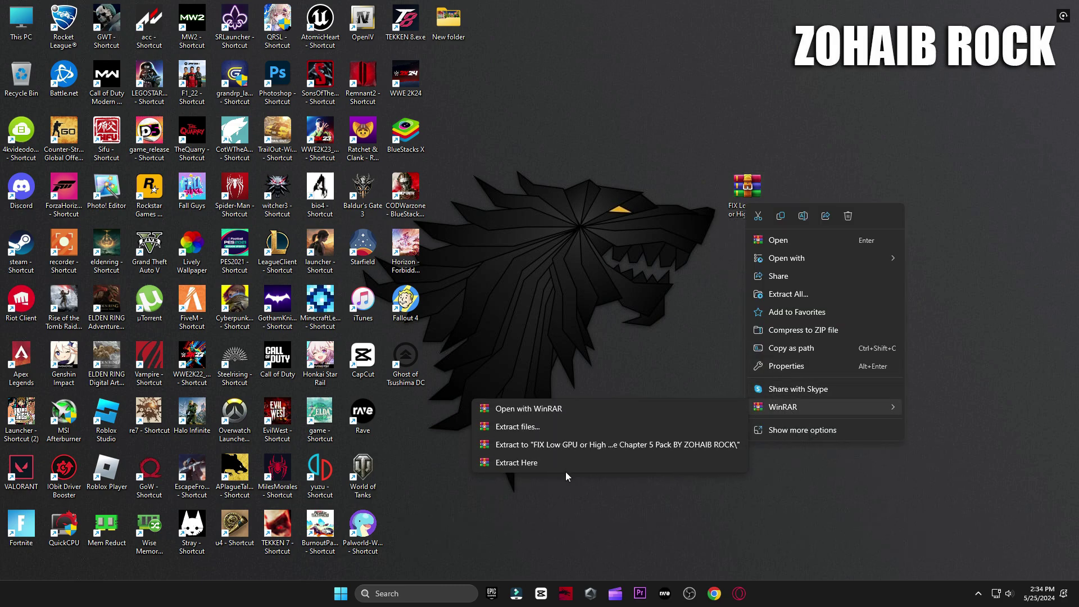
click(552, 464)
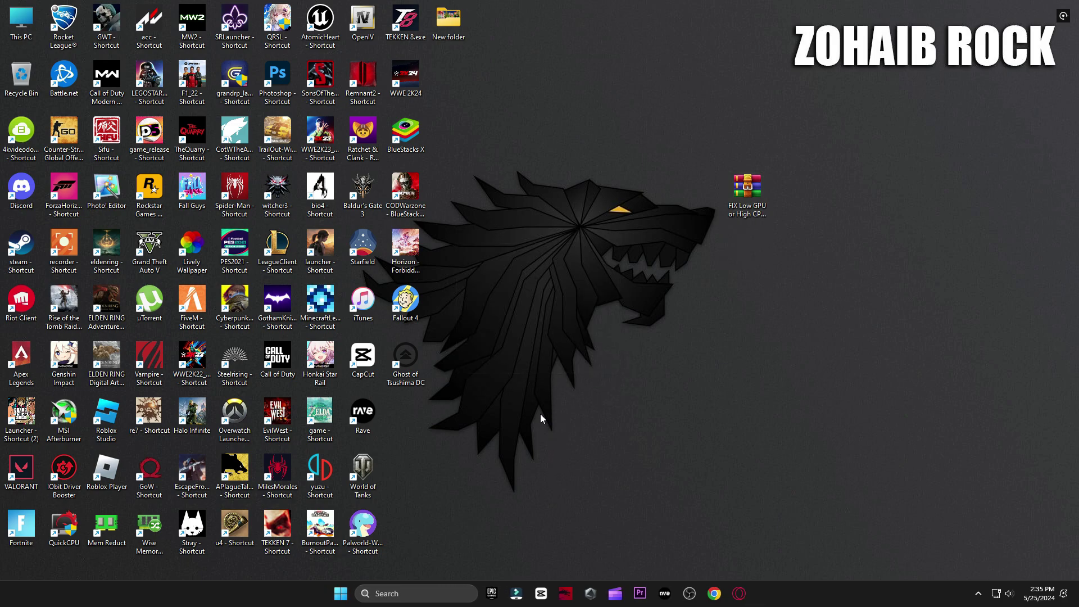
drag(401, 416, 781, 209)
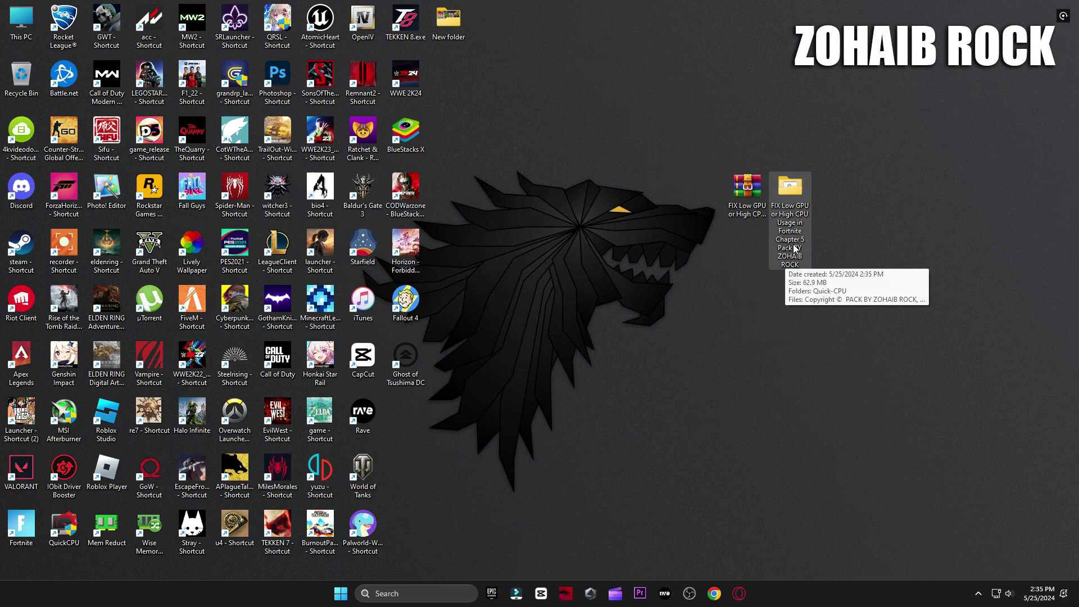
Open the extracted pack and go into the 64bit subfolder of Quick-CPU, which holds the installer.
double_click(795, 209)
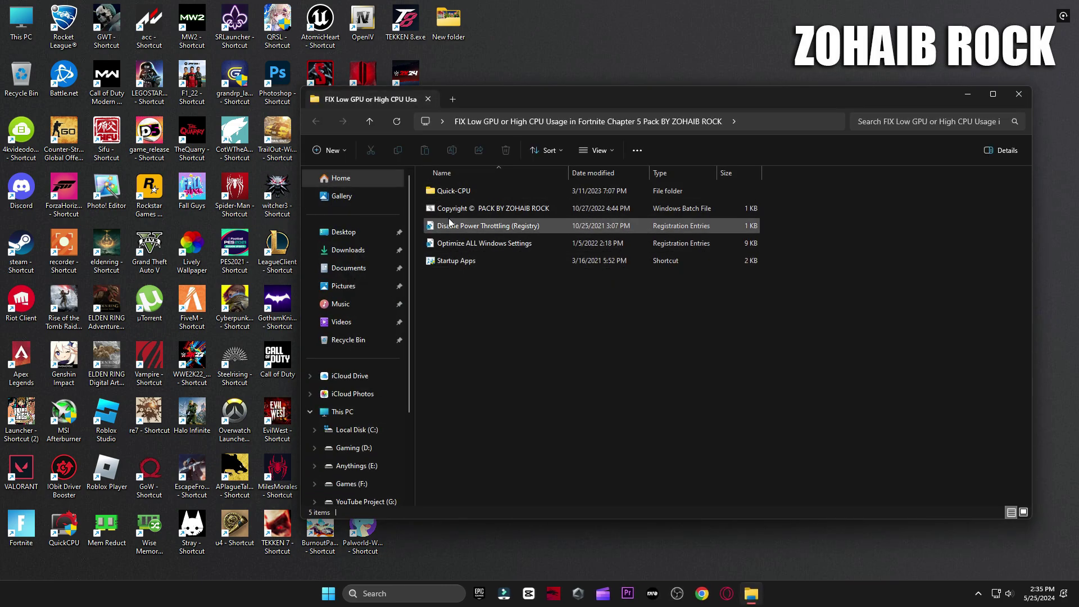
click(450, 195)
double_click(450, 194)
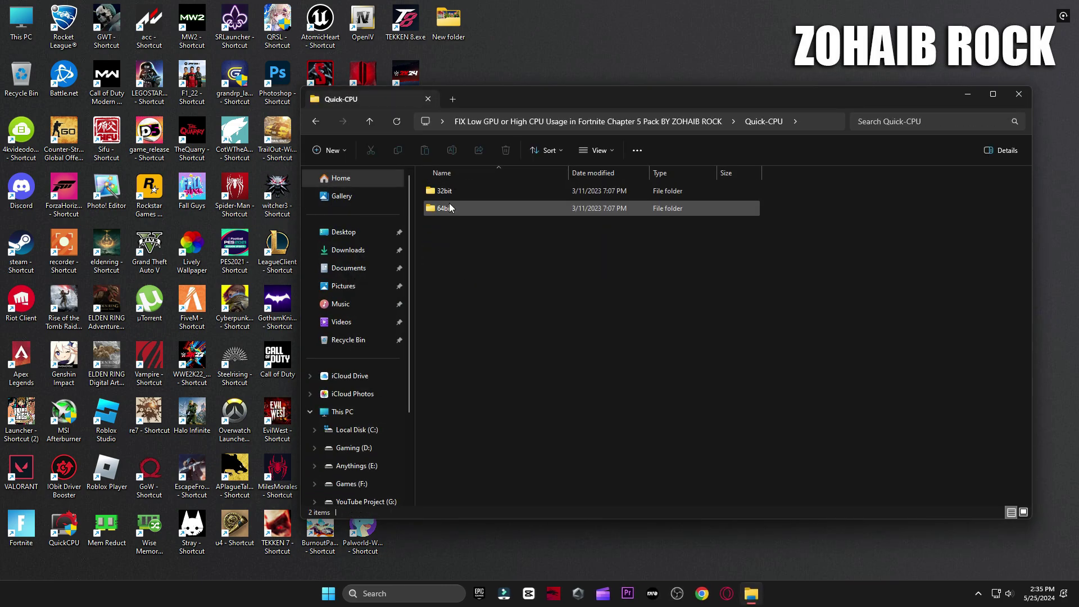
double_click(471, 206)
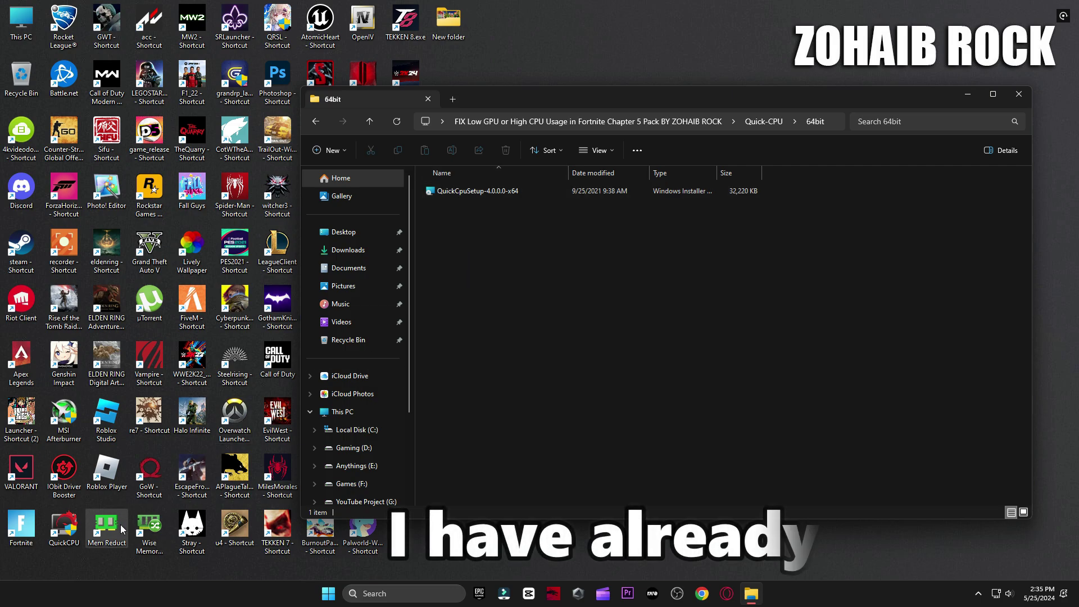
Launch the installed QuickCPU program from the desktop, close the folder window and dismiss the update notice.
double_click(63, 525)
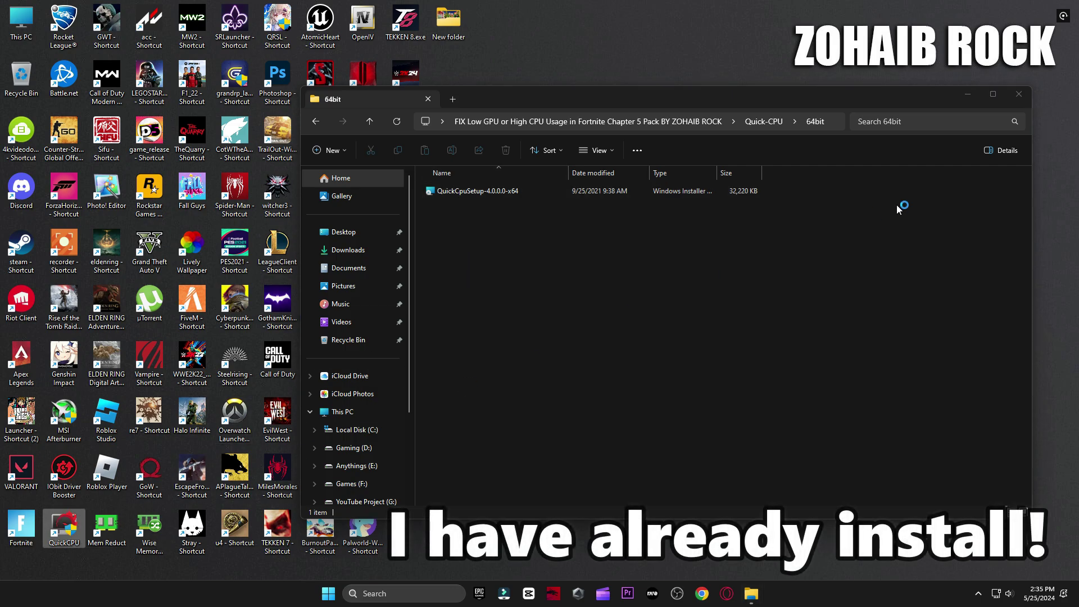
click(1018, 95)
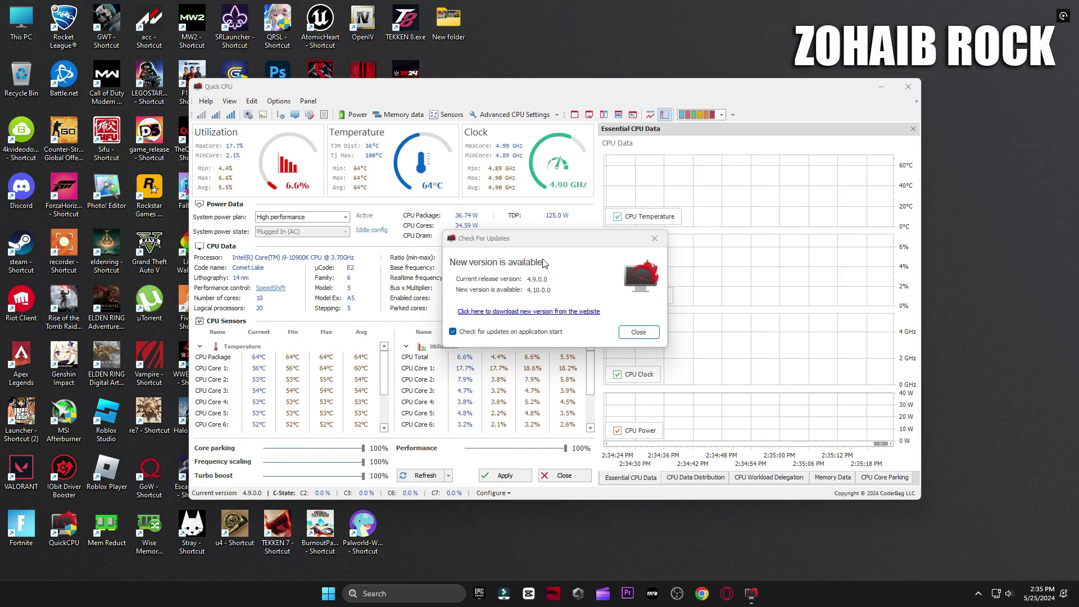
click(638, 332)
Choose the High performance system power plan, set Performance to 100%, apply the settings and close Quick CPU.
click(336, 217)
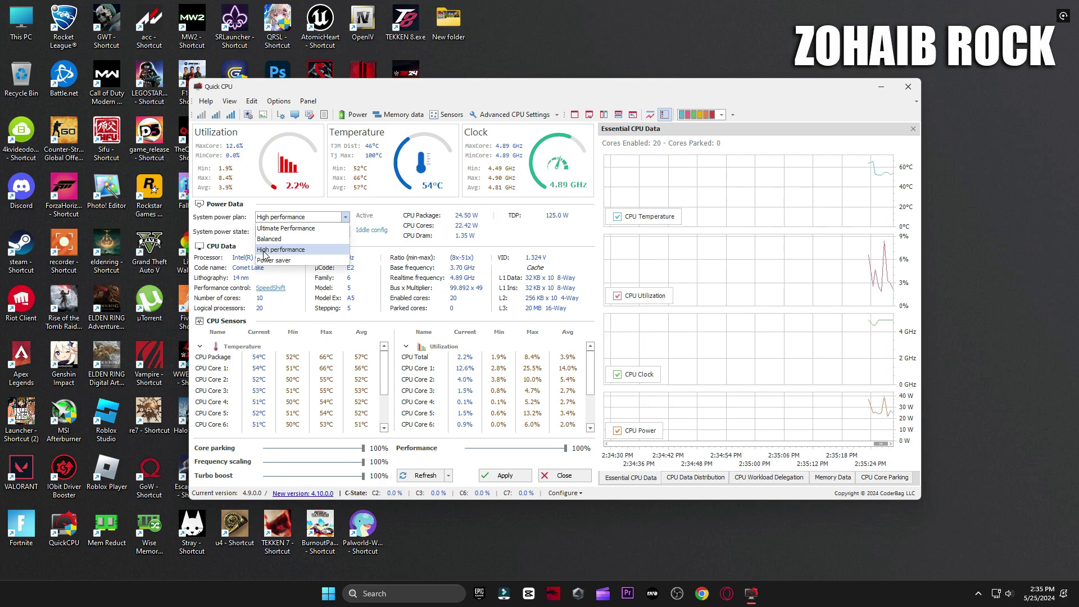
click(282, 251)
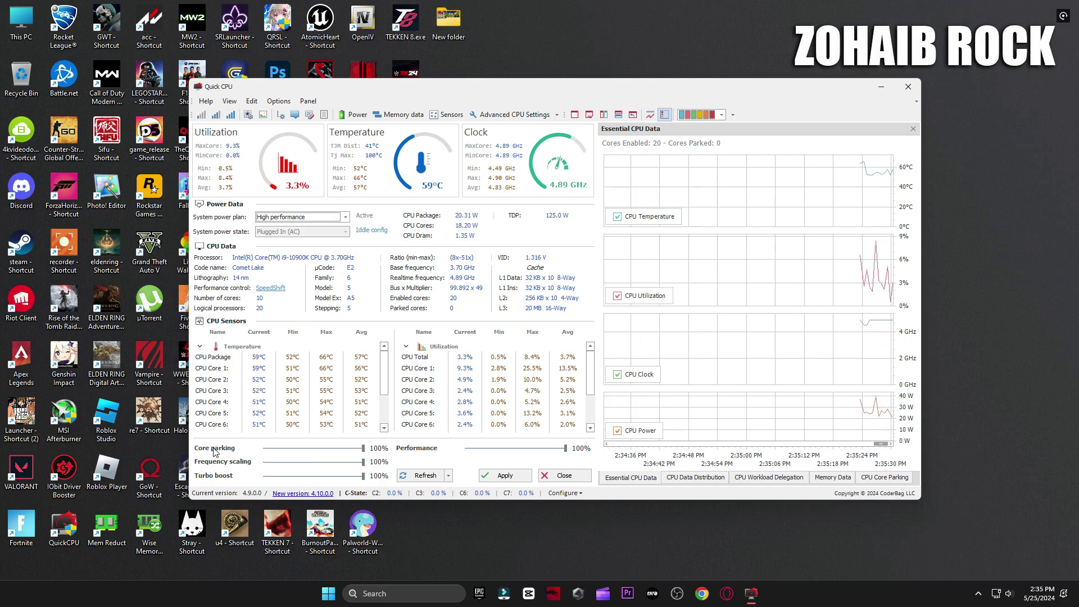
drag(340, 453, 313, 451)
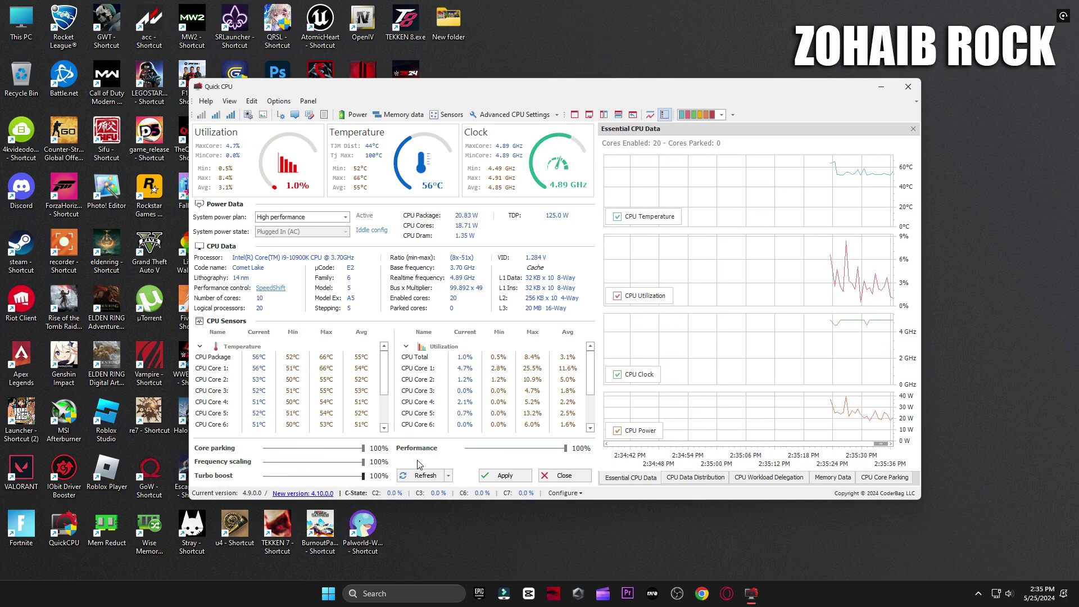
drag(492, 453, 566, 448)
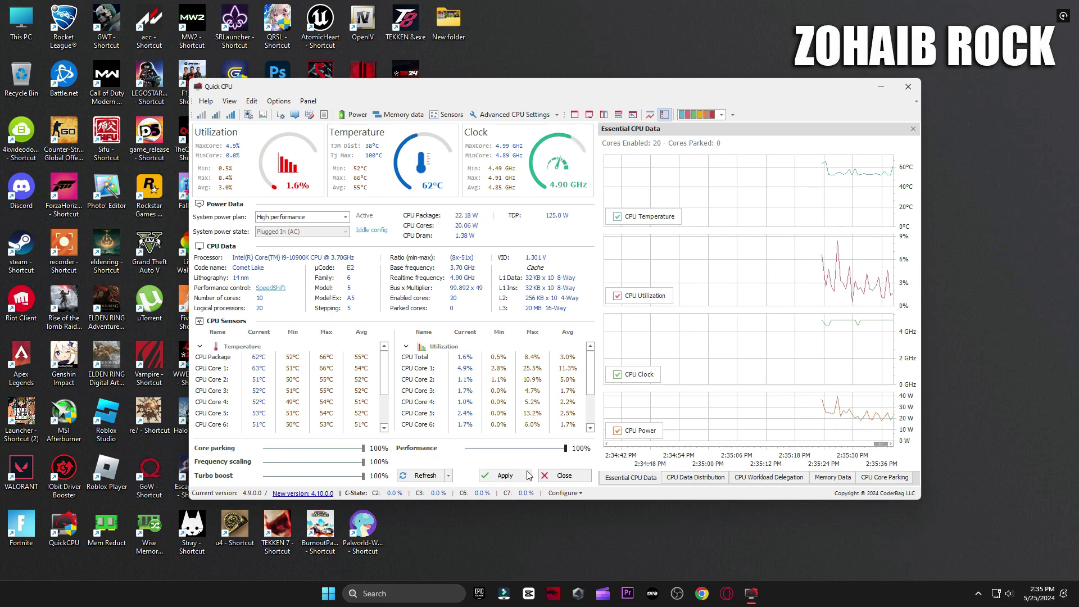
click(504, 475)
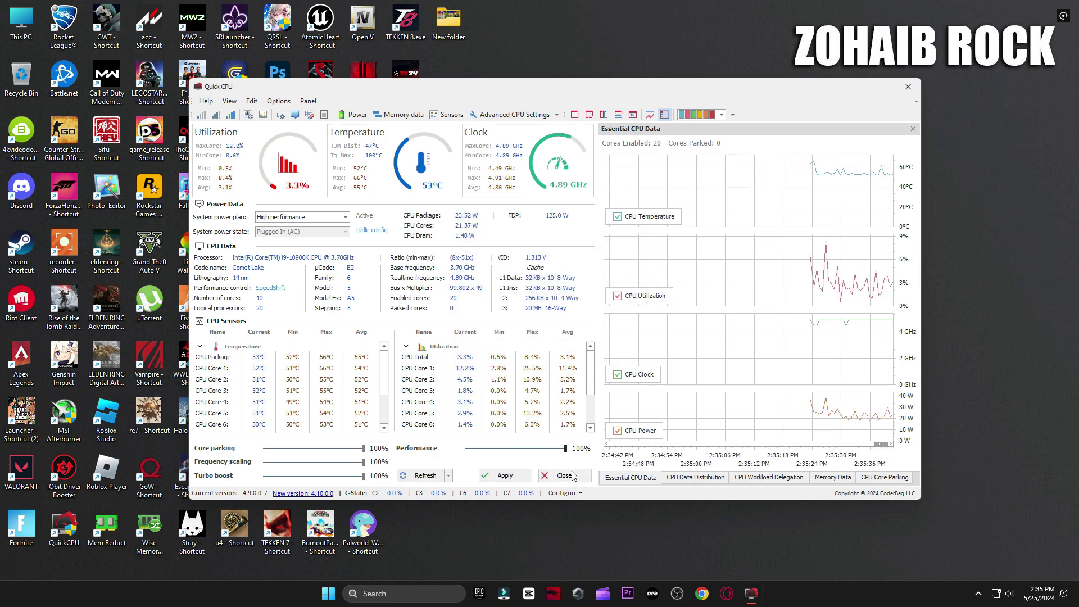
click(564, 475)
Search Windows for "power", open Choose a power plan, and expand and collapse the additional plans.
click(440, 596)
text(power)
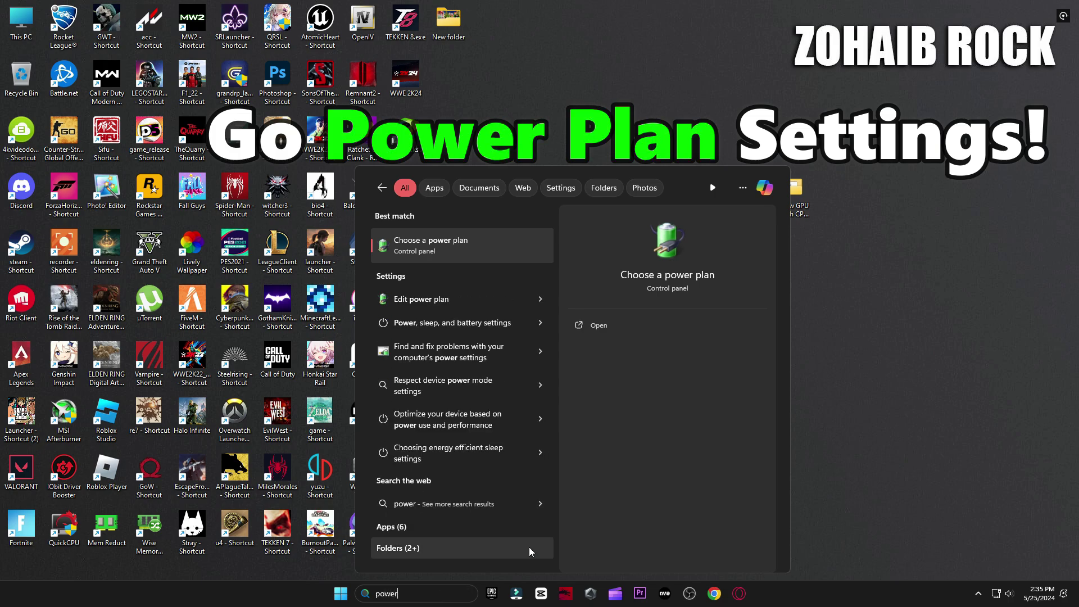
click(443, 252)
click(392, 255)
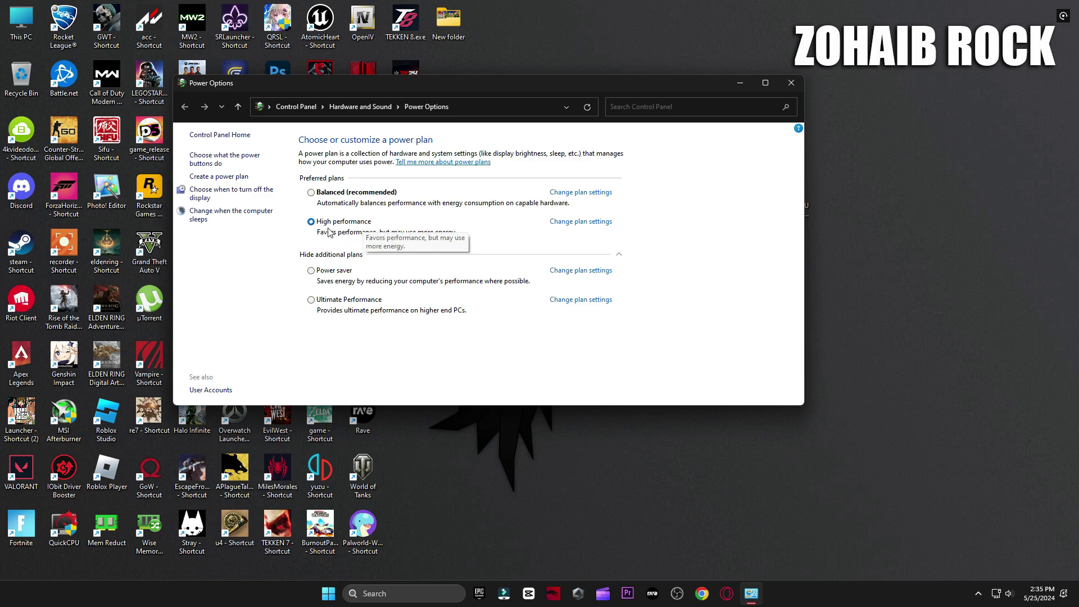
click(619, 253)
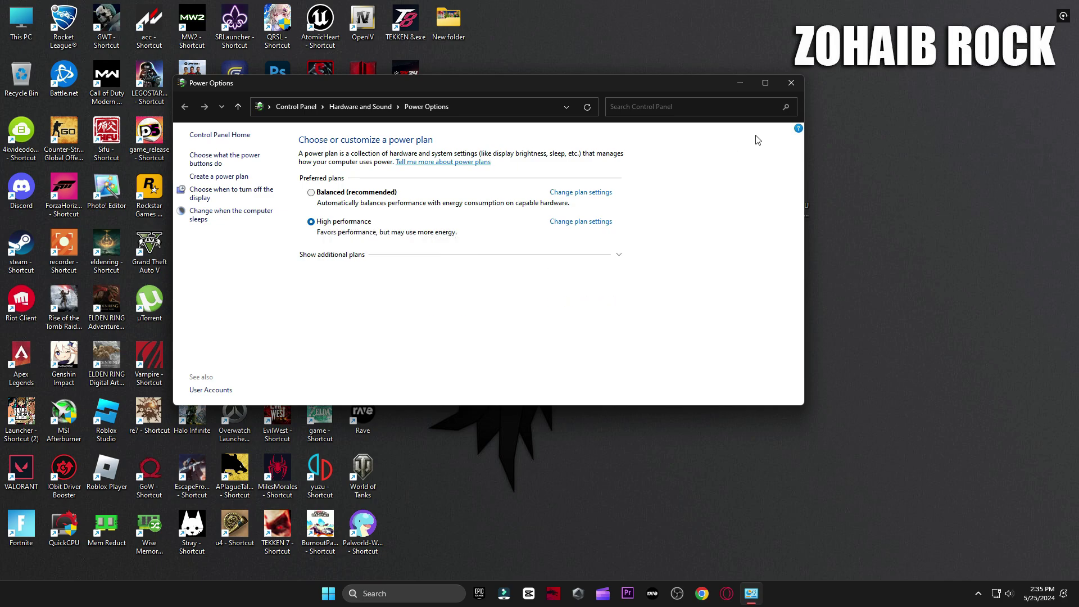
Close Power Options, open the extracted fix pack folder and select the two registry files in it.
click(791, 84)
double_click(791, 198)
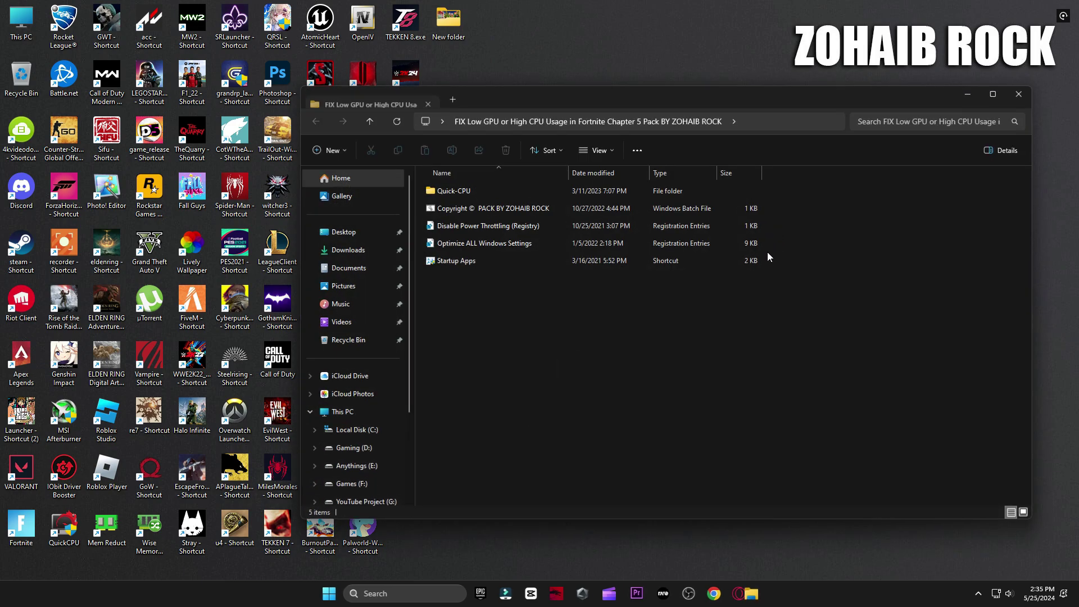
drag(767, 242, 453, 235)
Open Windows Settings, look through the System page and close it.
click(328, 593)
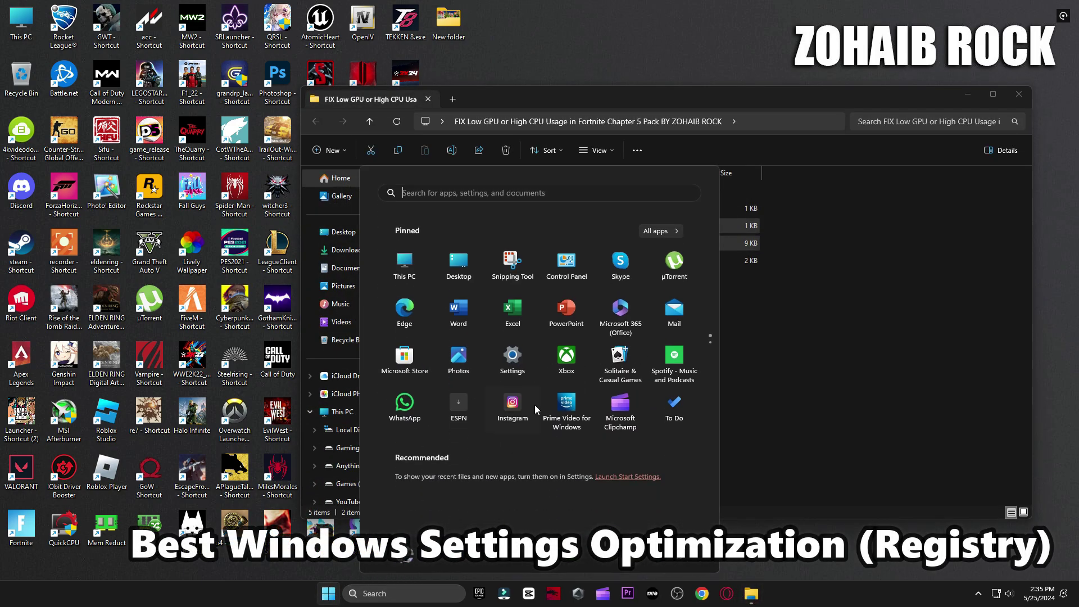
click(495, 351)
click(41, 143)
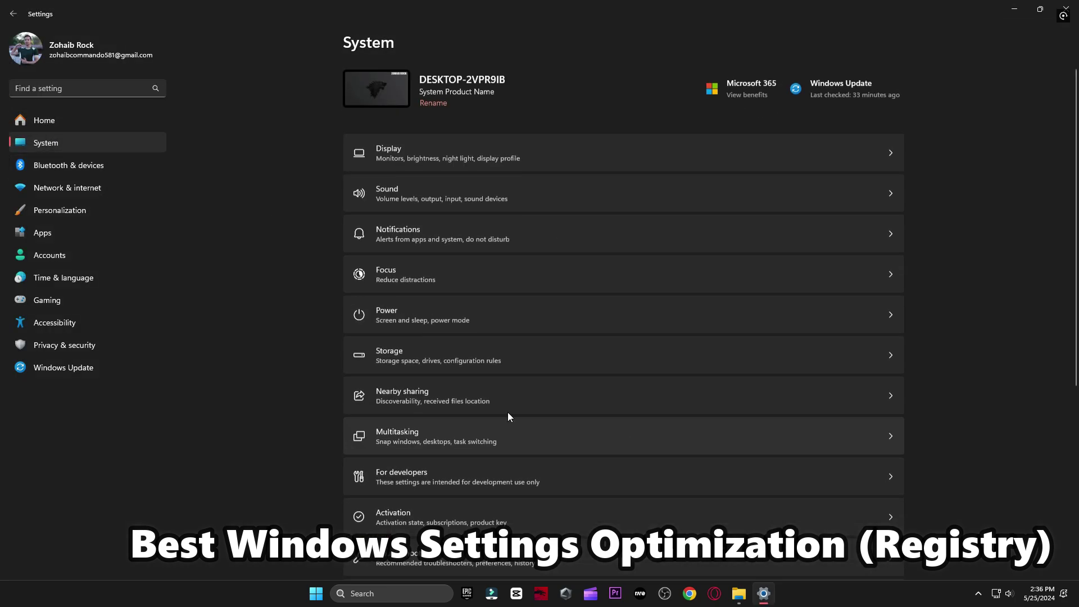
scroll(507, 413, down, 5)
click(1065, 8)
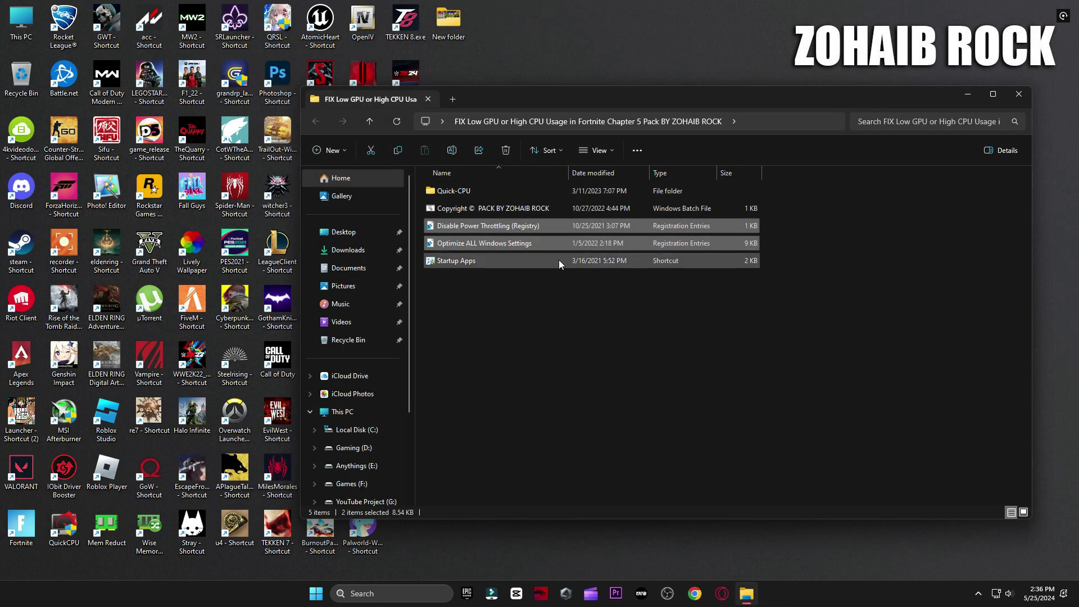
Merge the Optimize ALL Windows Settings and Disable Power Throttling (Registry) files into the registry, accepting the prompts for each.
click(506, 242)
double_click(506, 242)
click(621, 310)
click(661, 299)
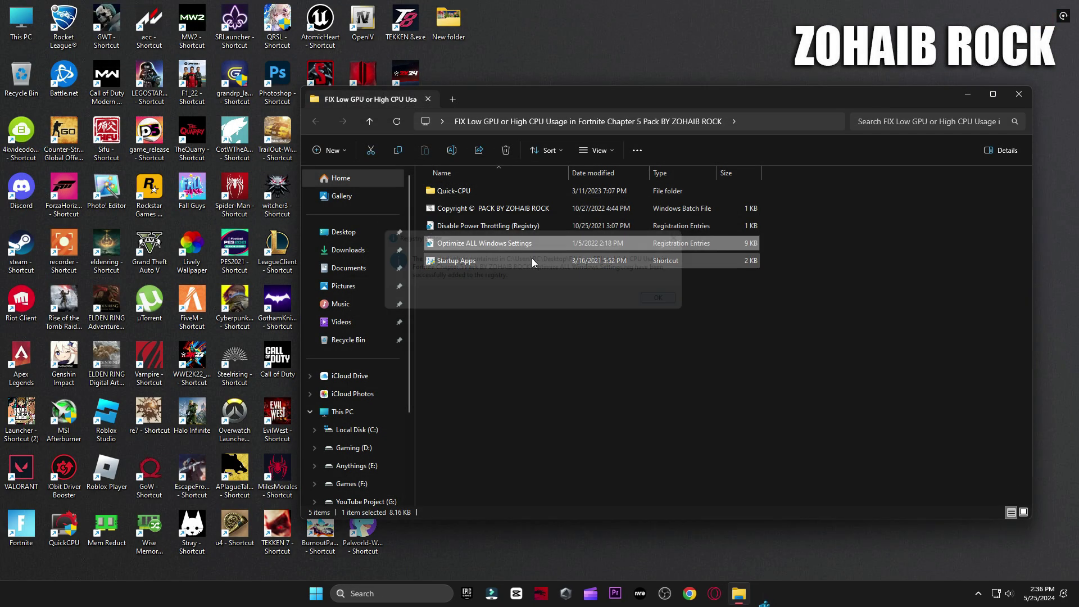
double_click(494, 225)
click(619, 310)
click(665, 300)
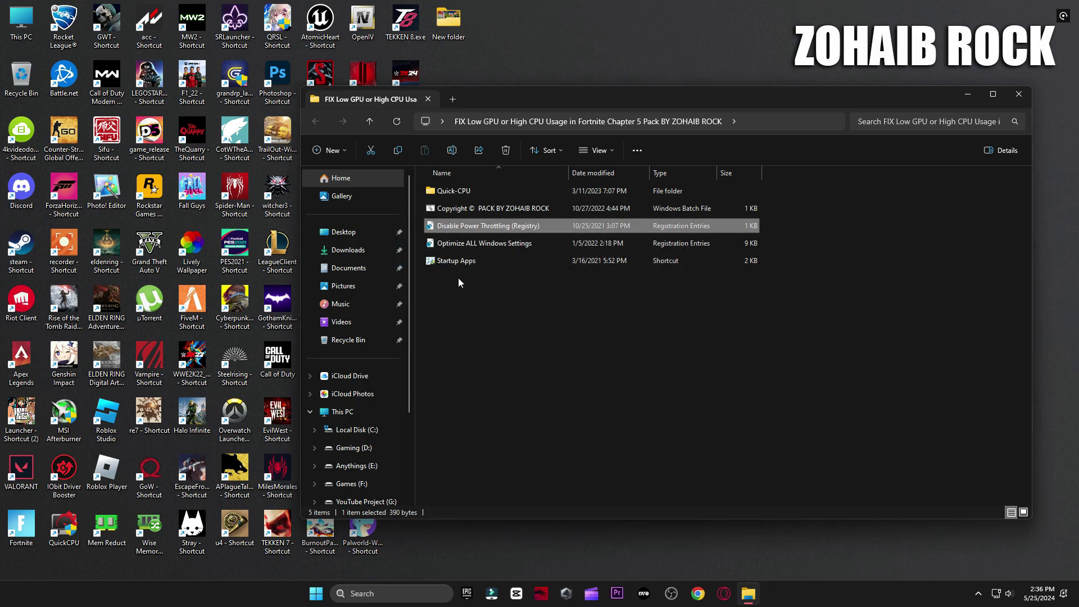
Launch the Startup Apps shortcut from the pack and look through the startup apps list.
double_click(470, 261)
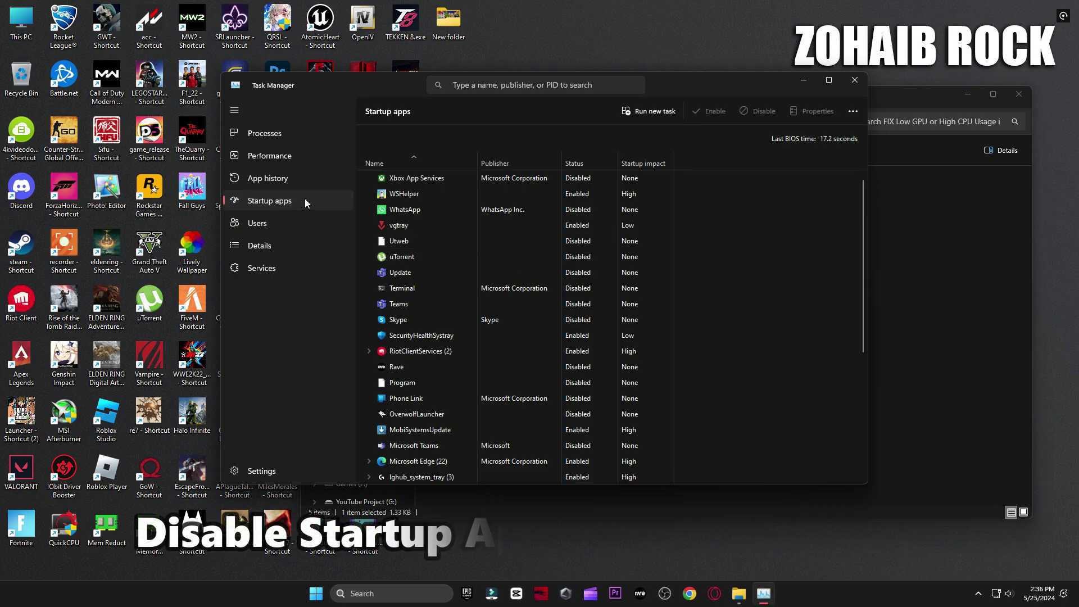
scroll(516, 256, down, 5)
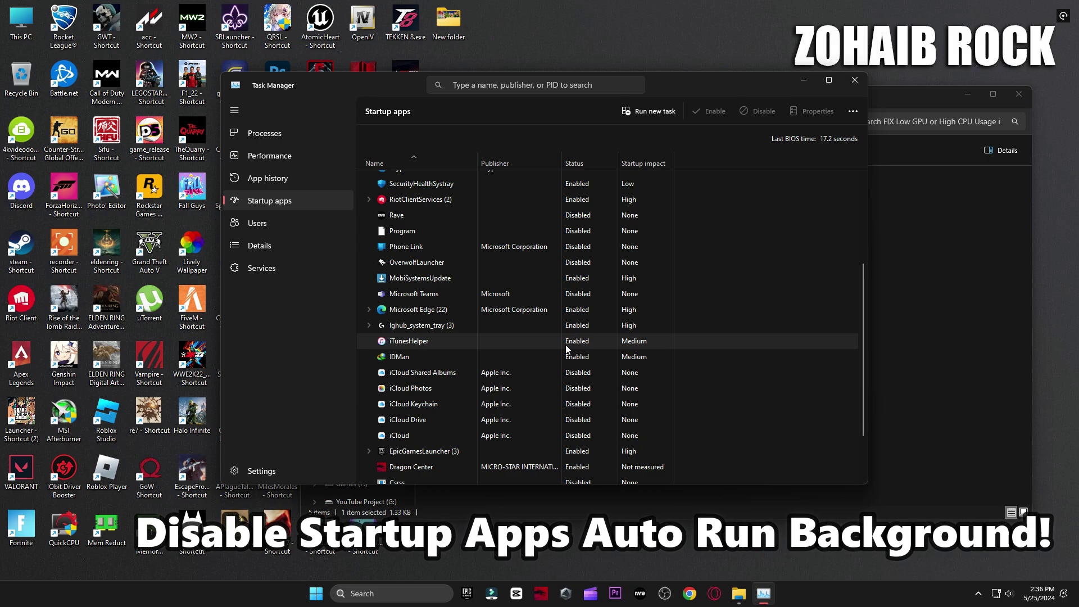
scroll(598, 328, up, 5)
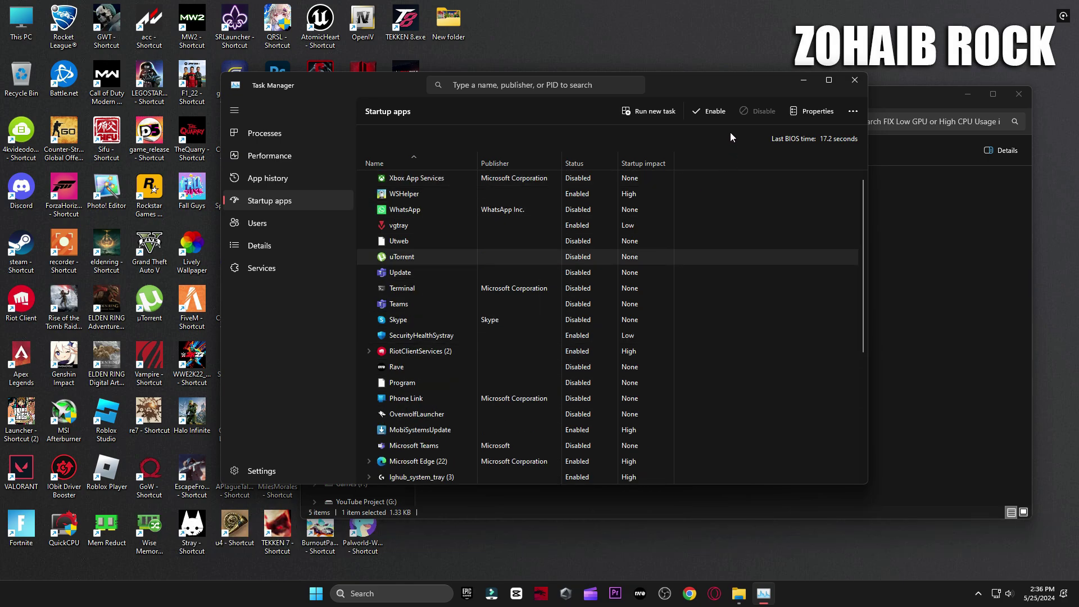
Enable the uTorrent startup app and disable it again.
click(709, 111)
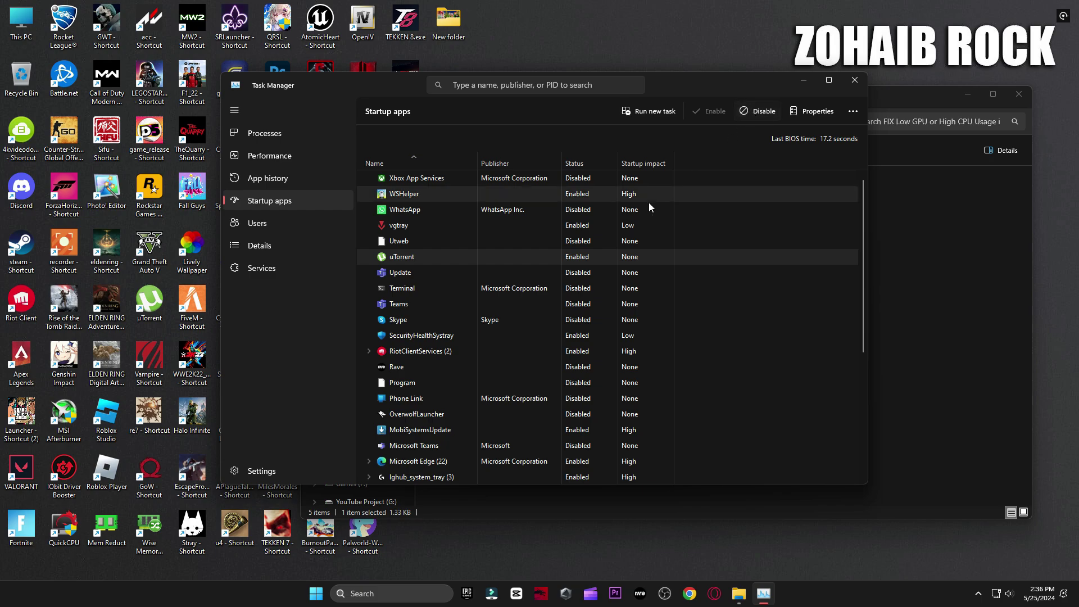
click(568, 227)
click(545, 274)
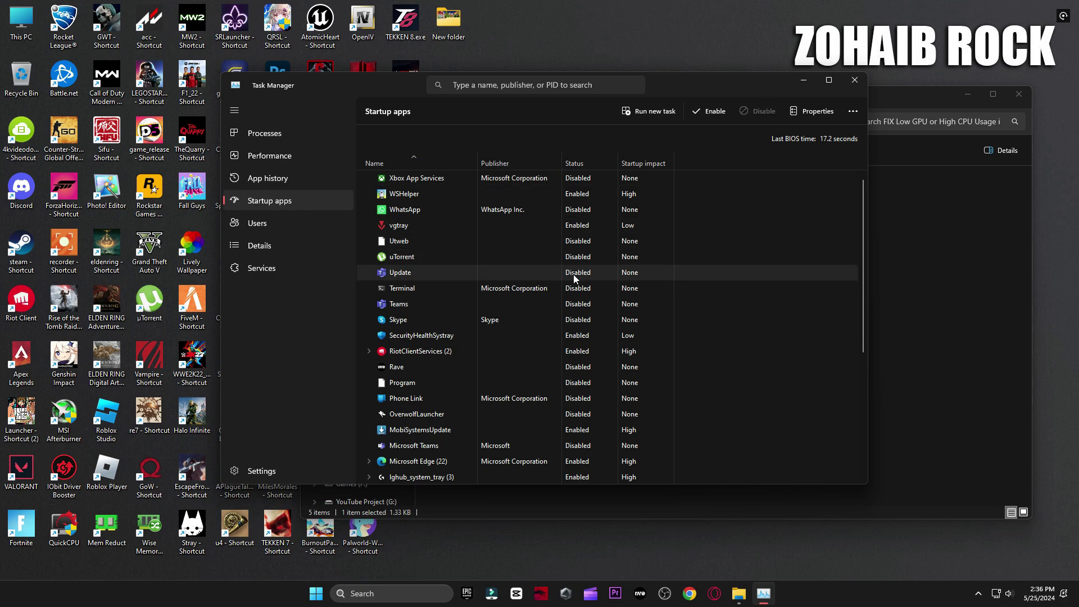
Check the status and startup impact of the remaining startup apps, and close Task Manager and the pack folder.
click(574, 286)
click(419, 309)
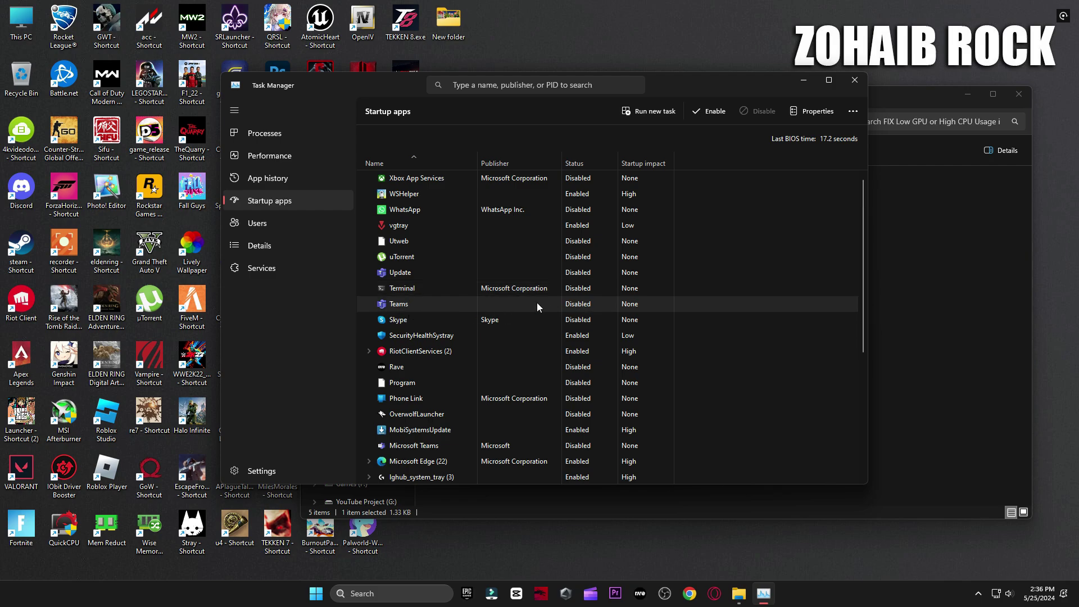
click(428, 318)
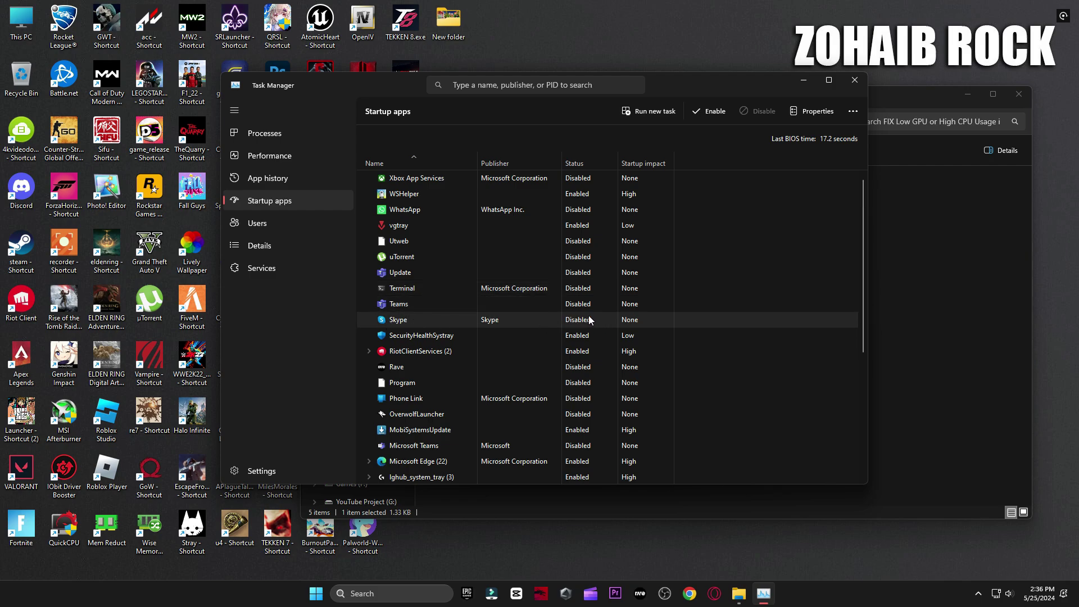
click(554, 366)
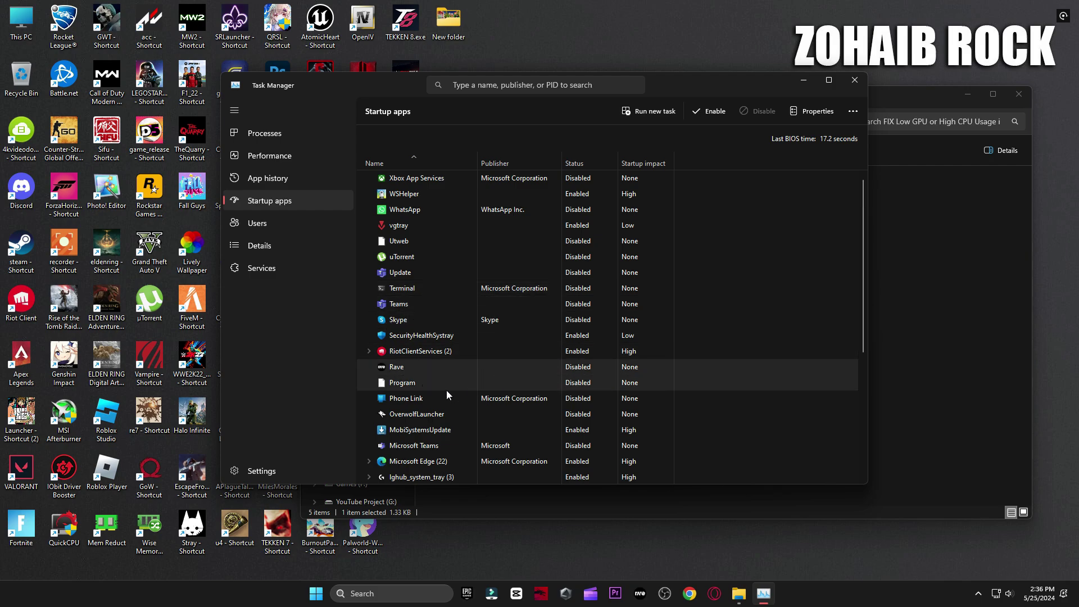
scroll(605, 368, down, 1)
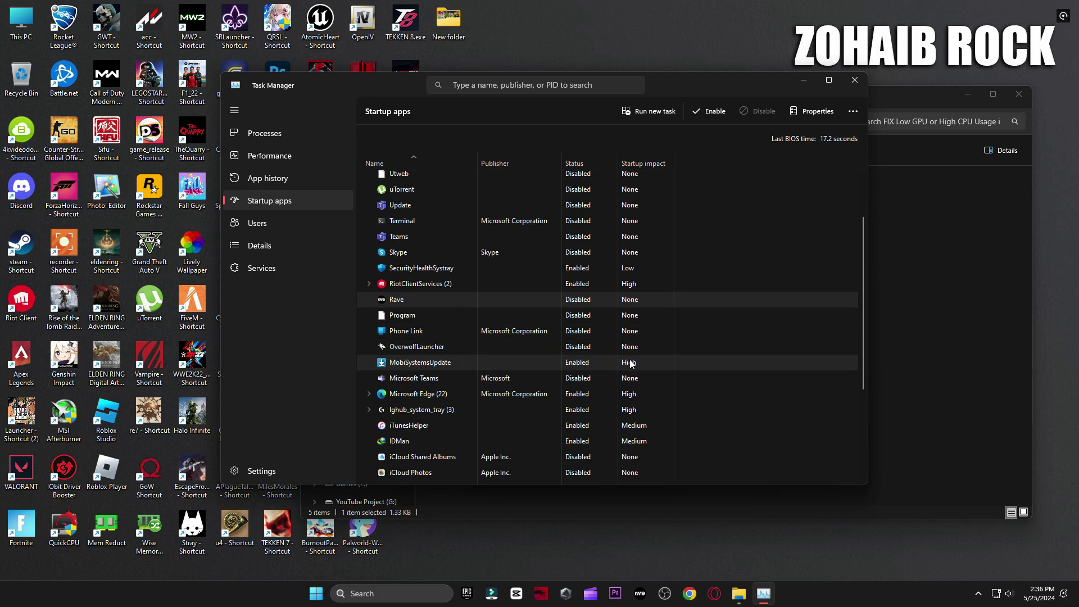
scroll(535, 377, down, 1)
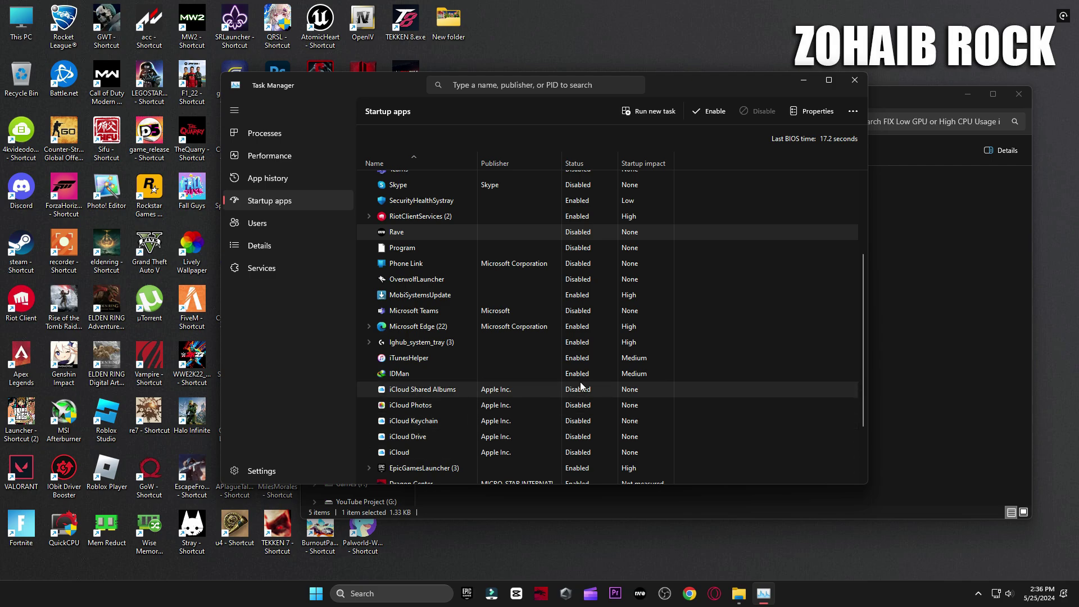
scroll(584, 359, down, 1)
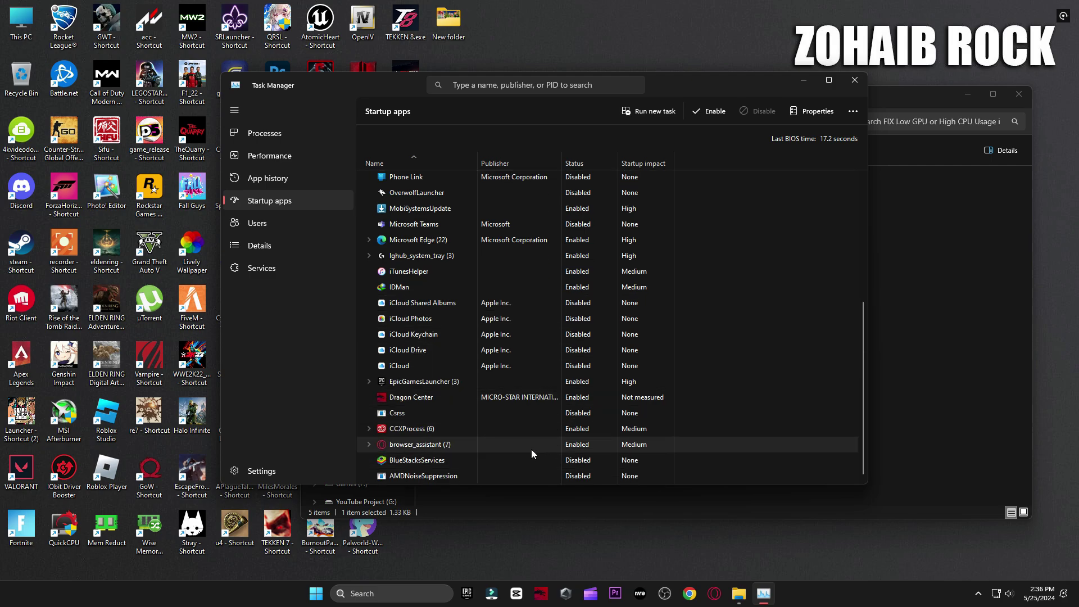
click(854, 83)
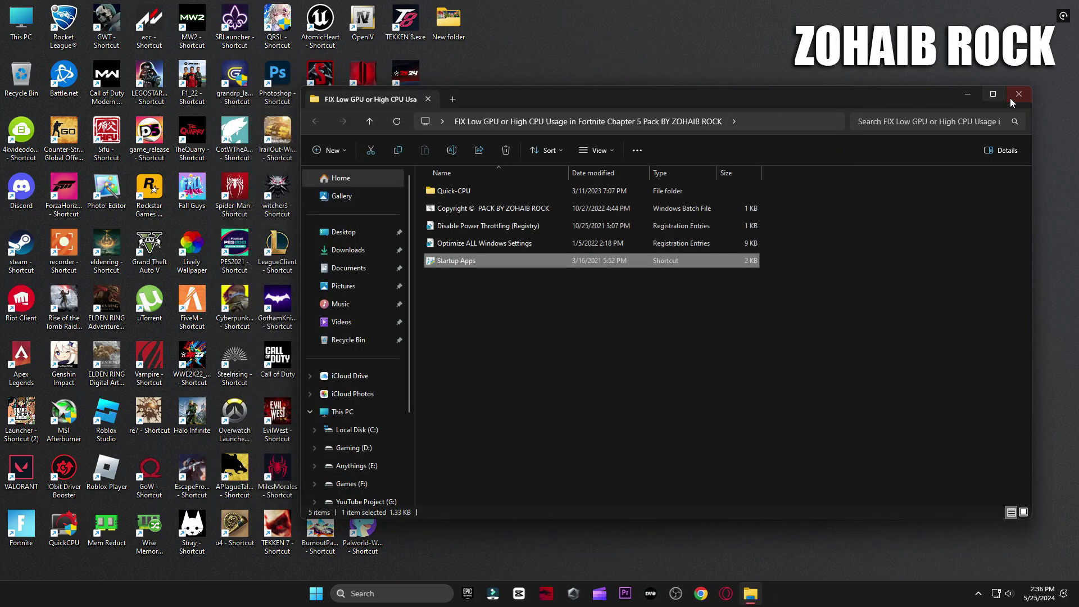
click(1020, 94)
Open NVIDIA Control Panel from the desktop and go to the Manage 3D settings page.
right_click(581, 126)
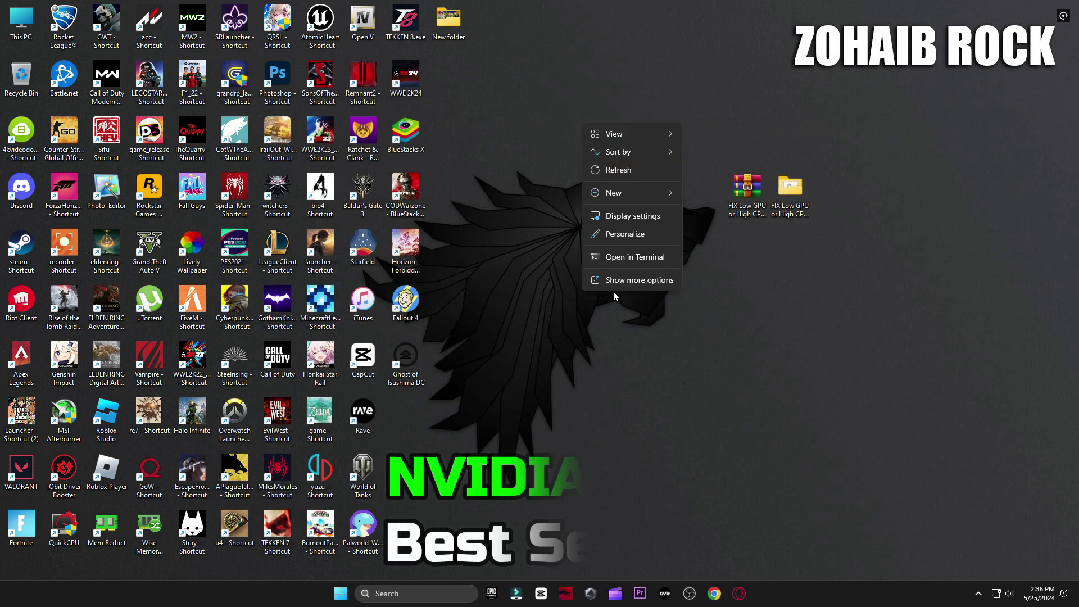
click(613, 279)
click(635, 201)
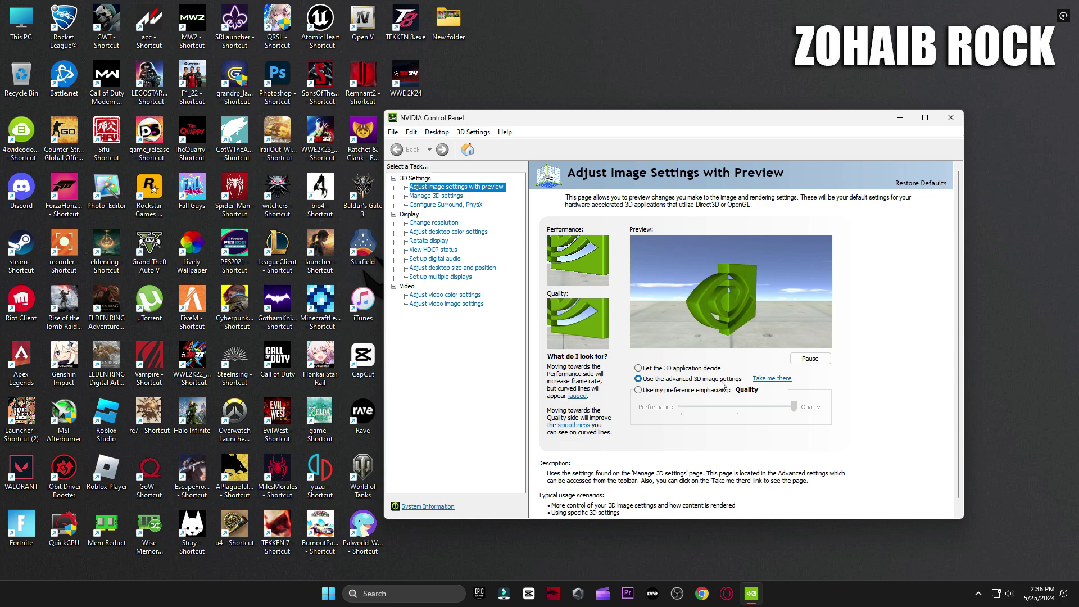
click(459, 197)
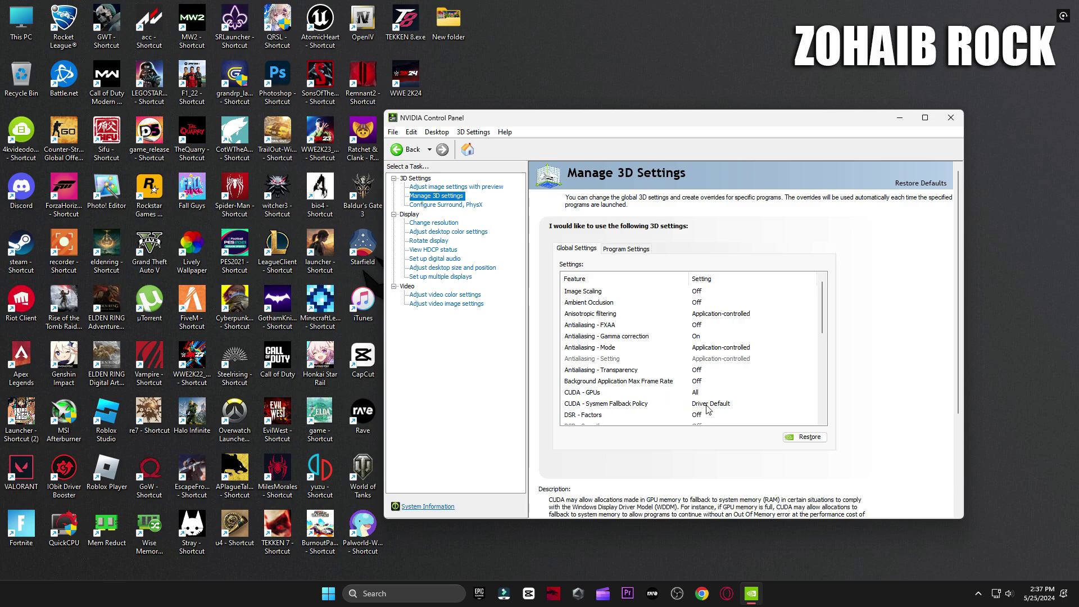
Set Power management mode to Prefer maximum performance in the global 3D settings.
drag(820, 323, 826, 360)
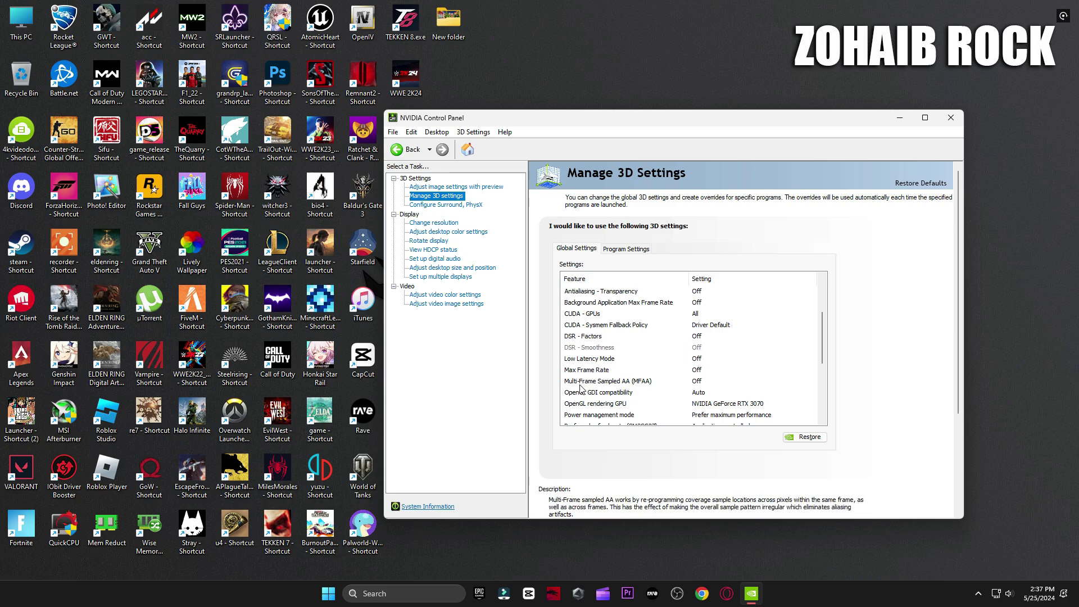
drag(821, 360, 832, 398)
click(708, 314)
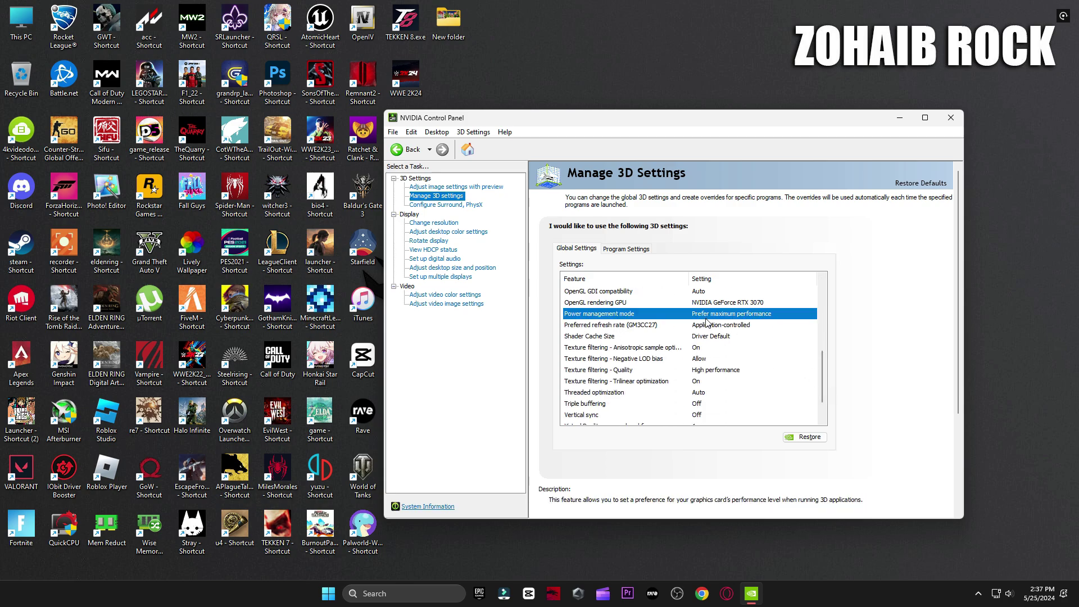
click(710, 316)
click(710, 318)
click(710, 318)
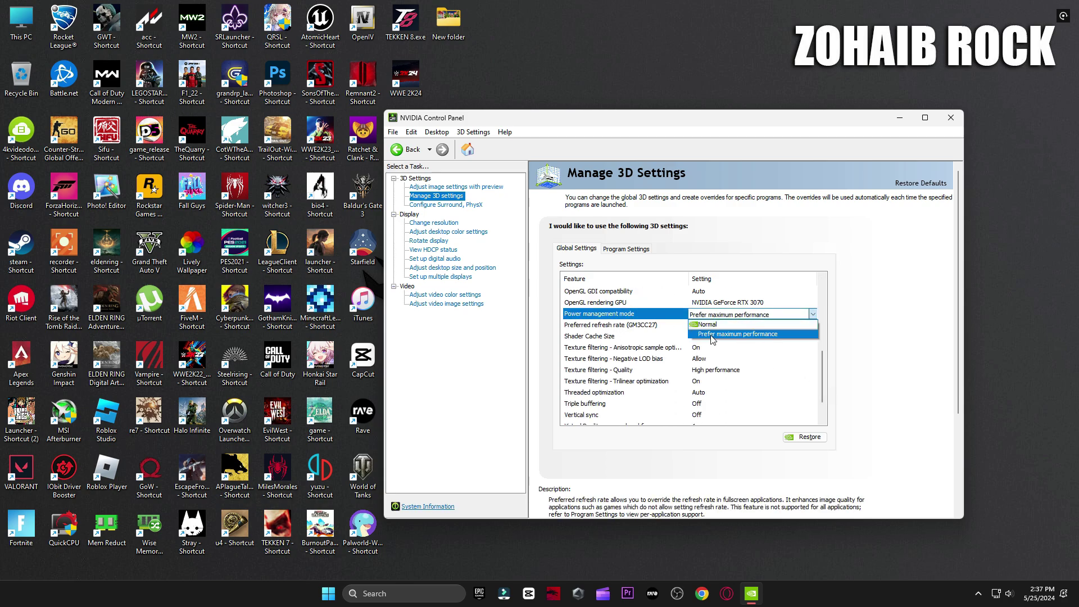
click(710, 319)
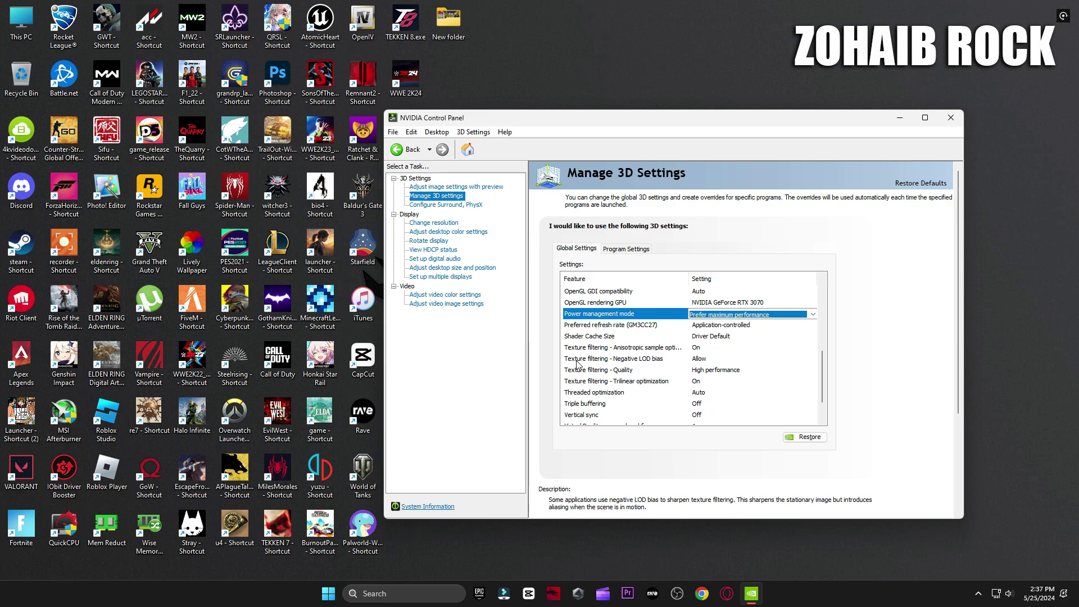
Set Texture filtering - Quality to High performance in the global 3D settings.
click(685, 373)
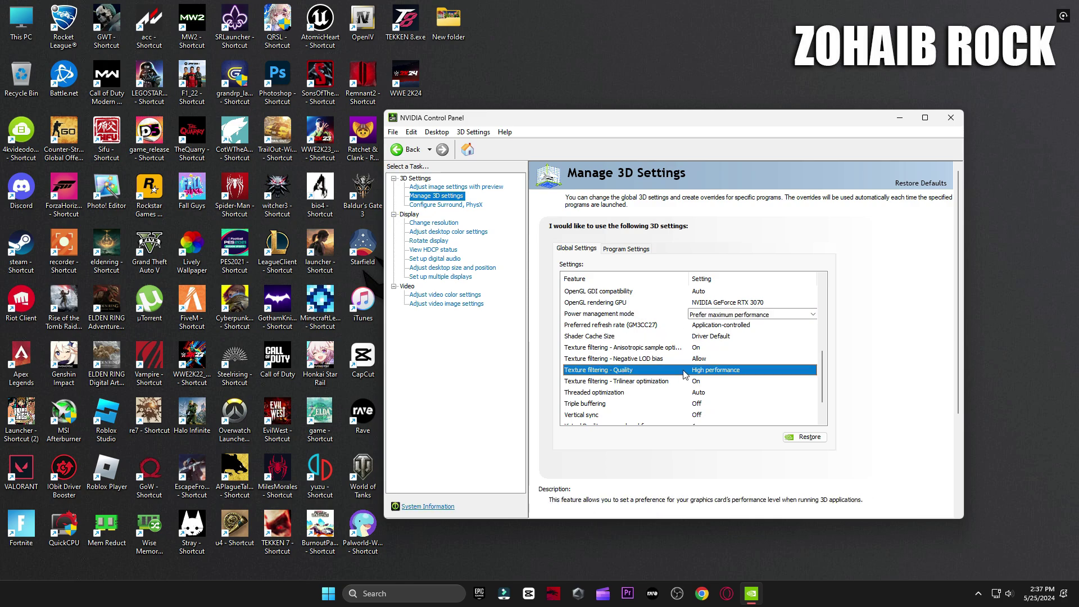
click(720, 374)
click(711, 412)
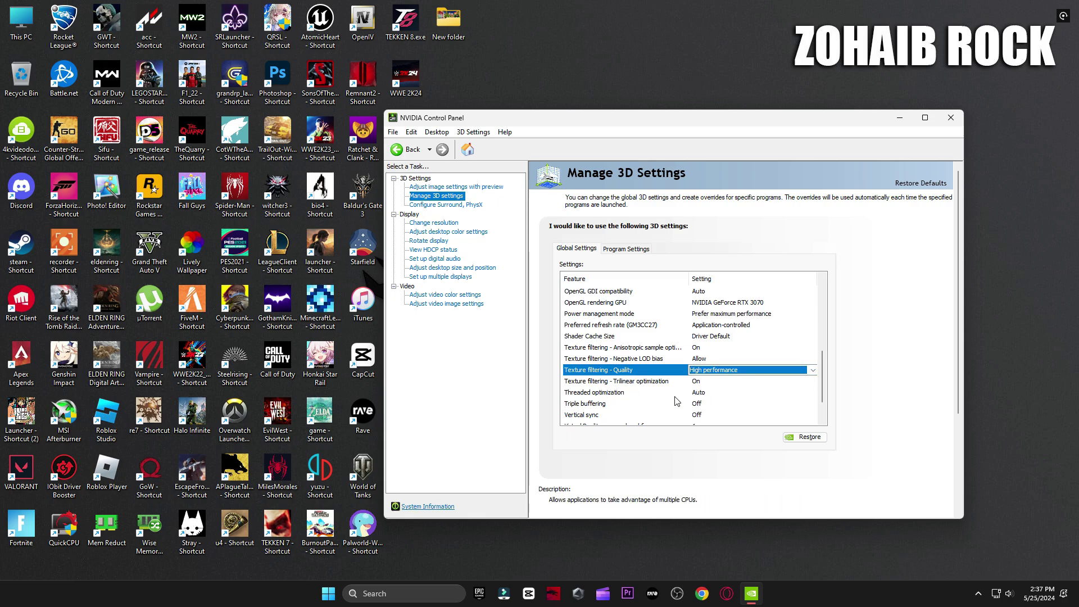
Set Vertical sync to Off in the global 3D settings.
drag(821, 388, 822, 409)
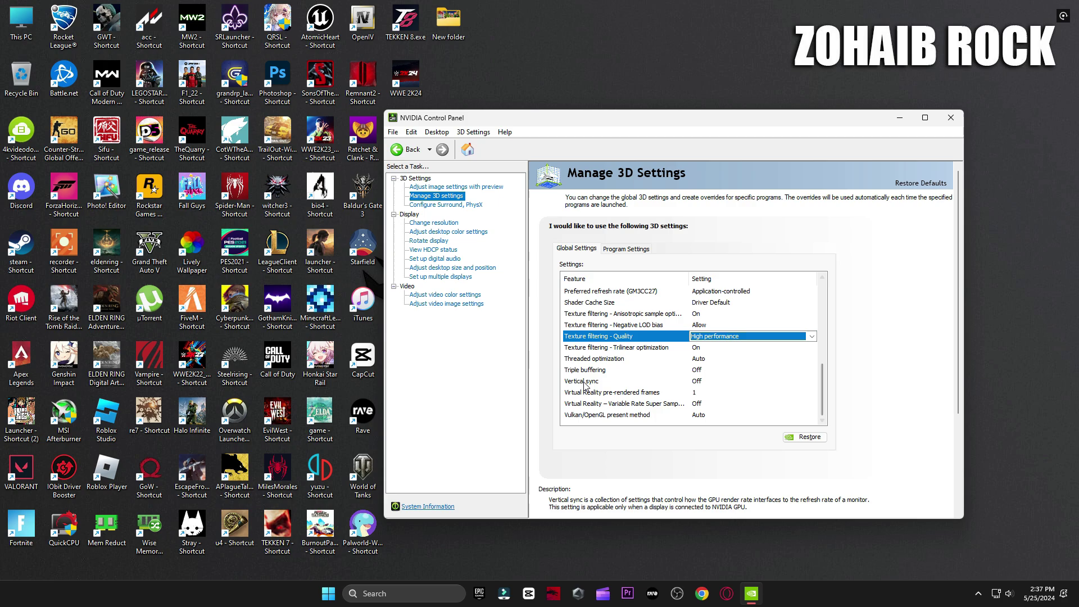
click(646, 383)
click(707, 383)
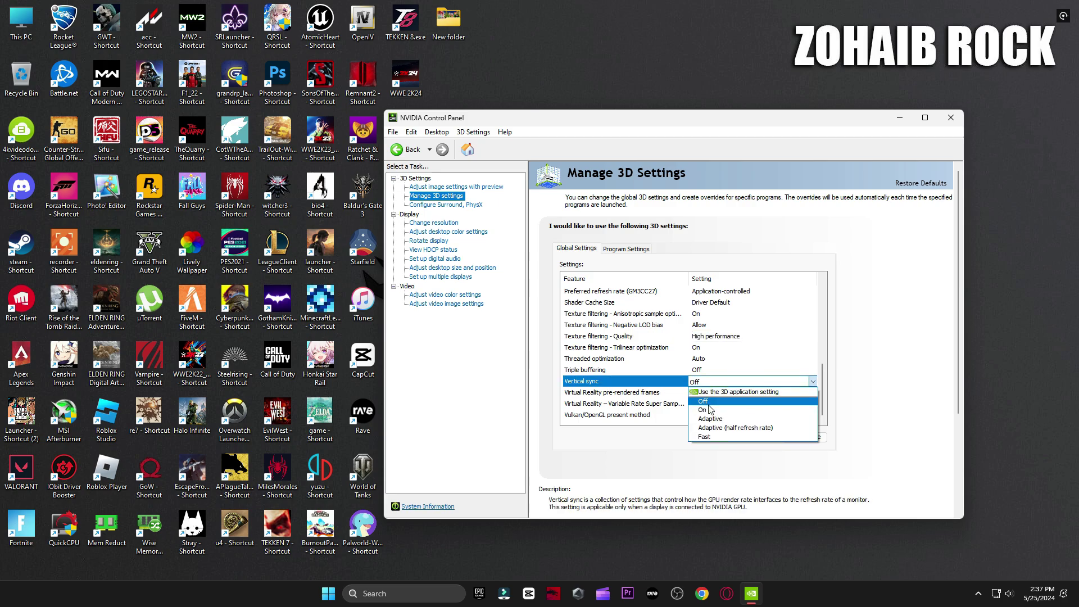
click(694, 385)
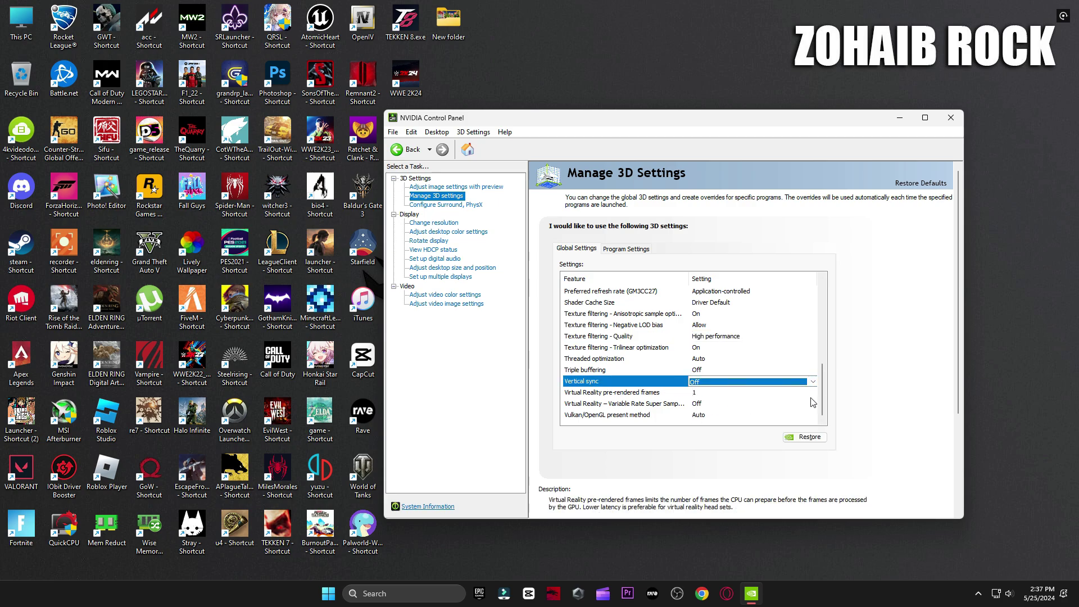
Set the PhysX processor to NVIDIA GeForce RTX 3070 on the Configure Surround, PhysX page.
click(449, 205)
click(798, 268)
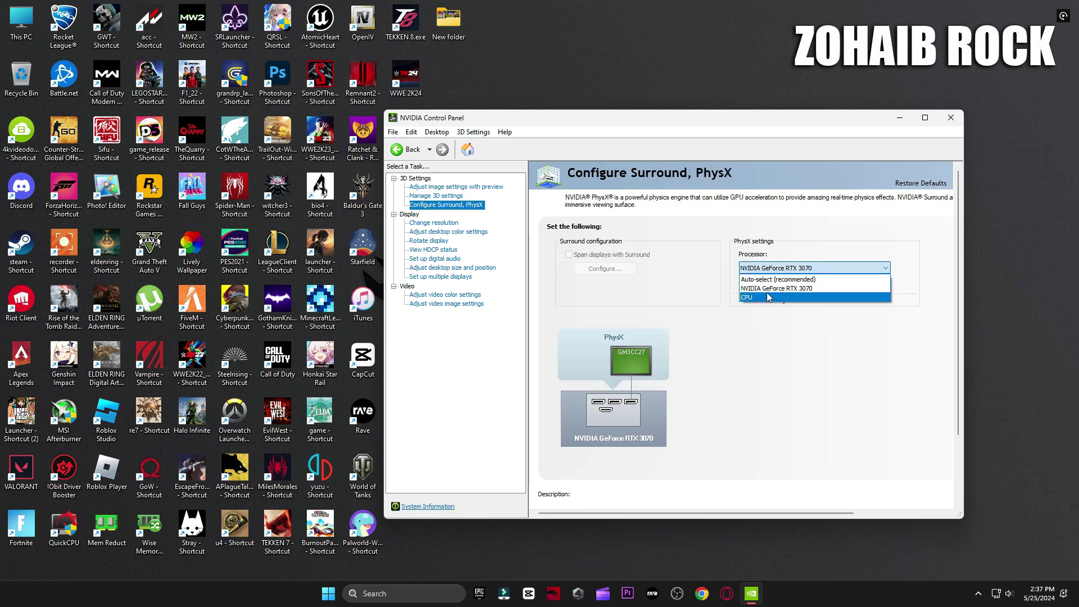
click(737, 292)
Review the resolution, available refresh rates and NVIDIA color settings on the Change Resolution page.
click(433, 223)
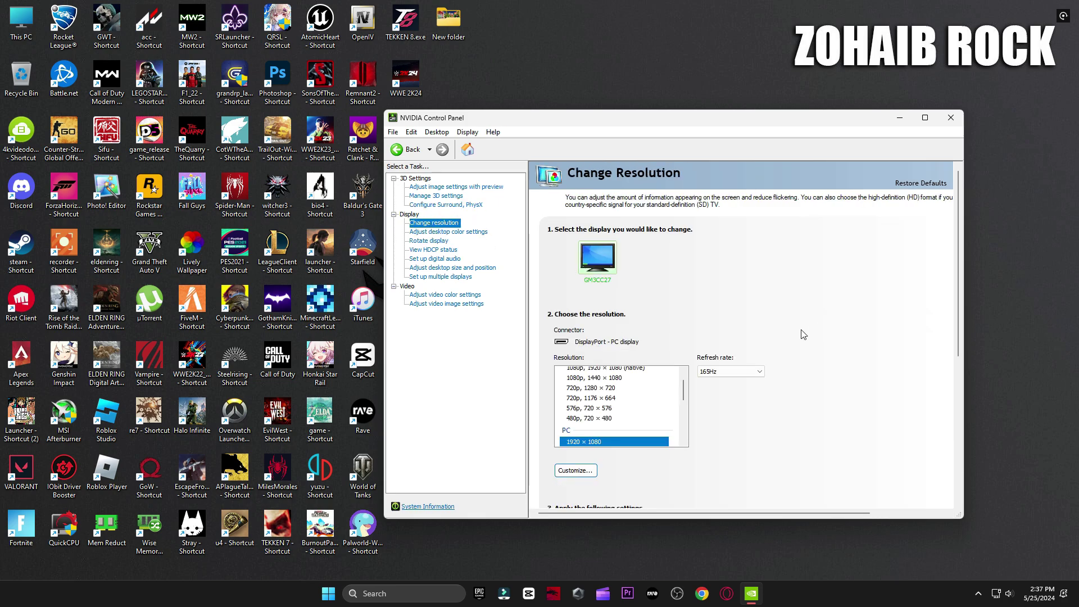
scroll(959, 318, down, 5)
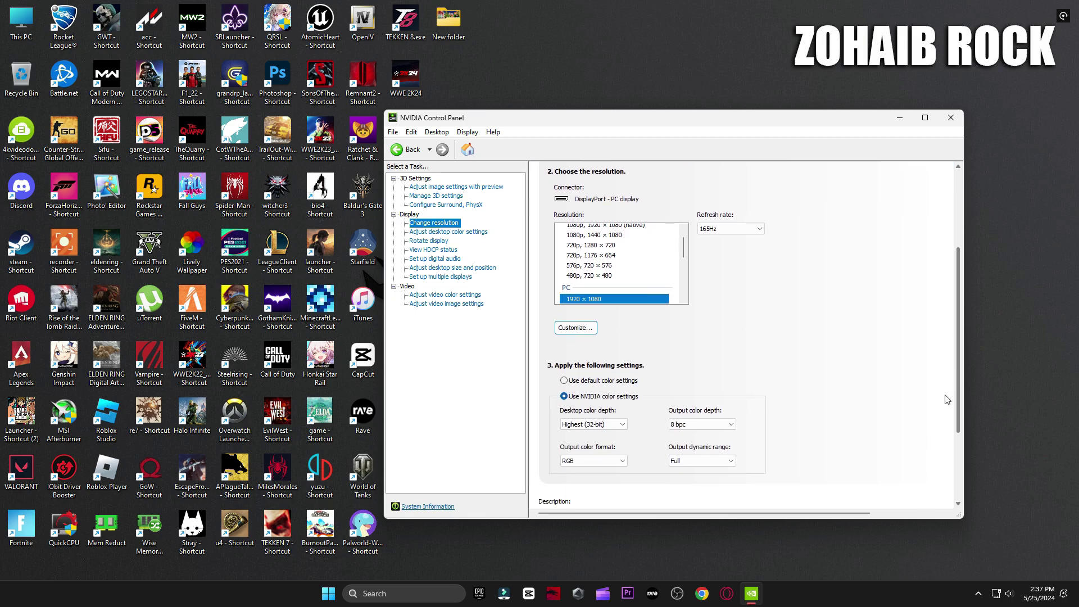
scroll(576, 265, down, 2)
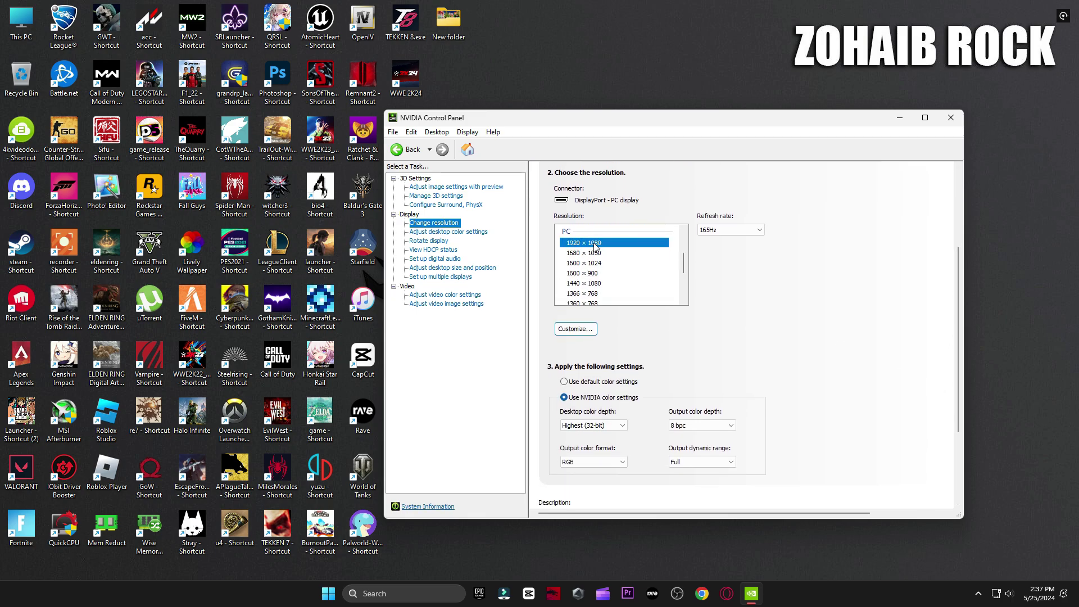
click(720, 235)
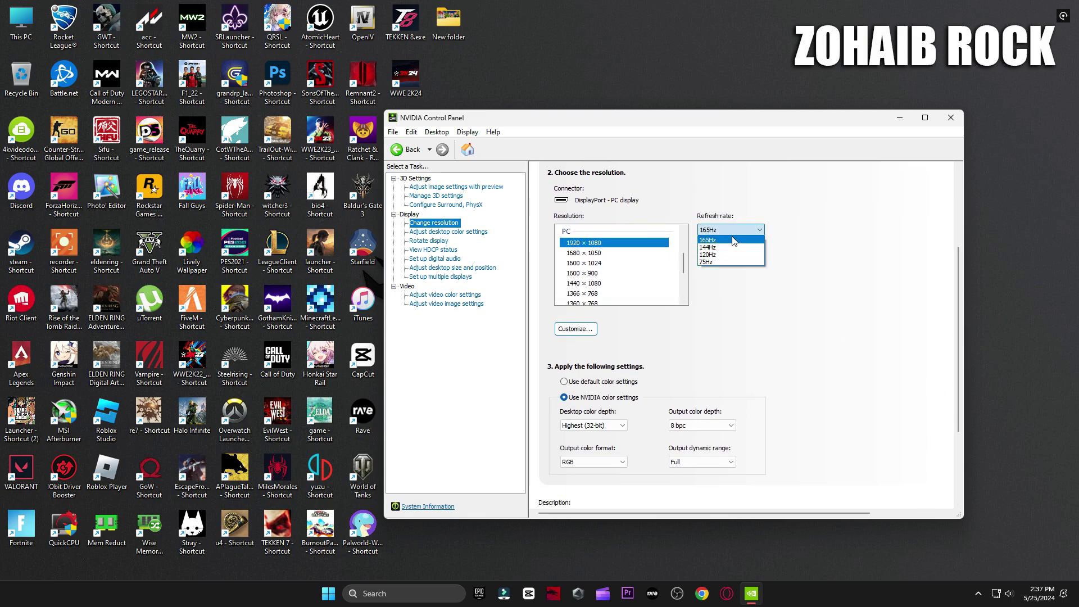
click(750, 184)
scroll(672, 450, down, 2)
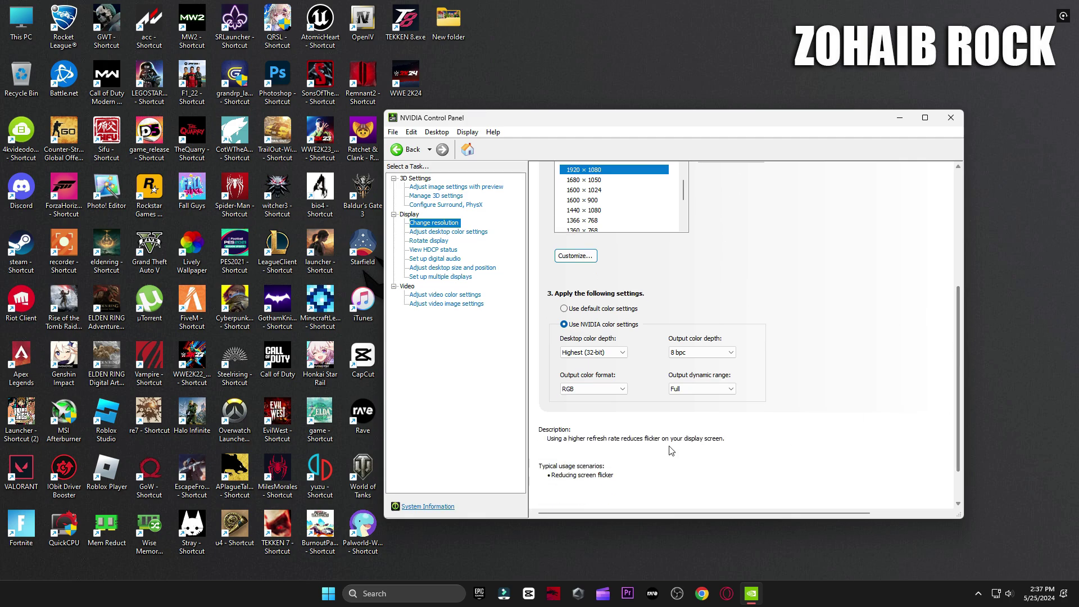
Look through the remaining Display and Video pages and the image settings preview, finishing by closing the NVIDIA Control Panel.
click(465, 234)
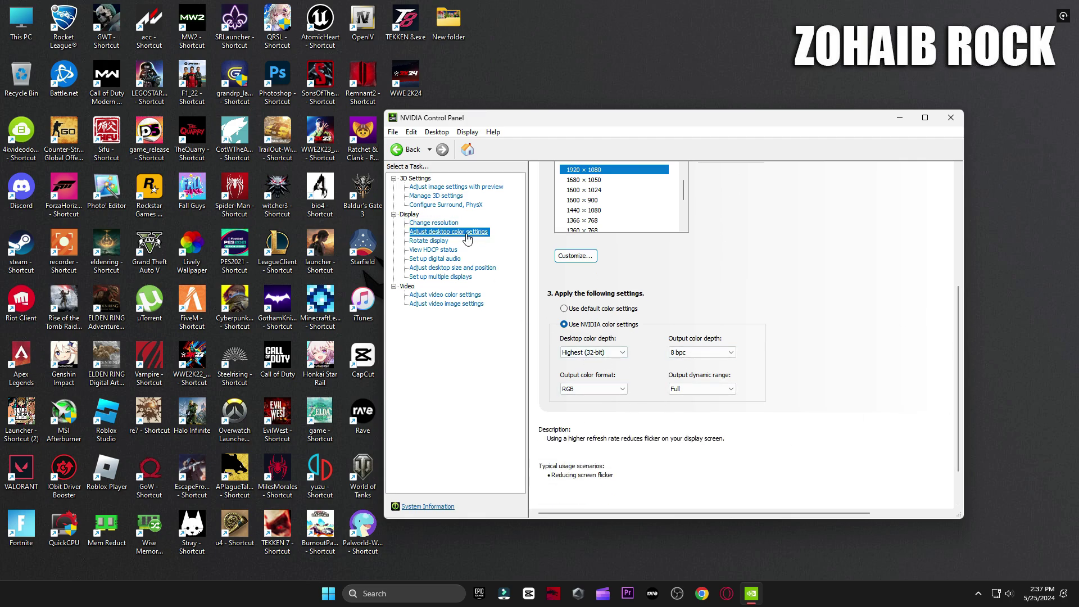
scroll(958, 318, down, 2)
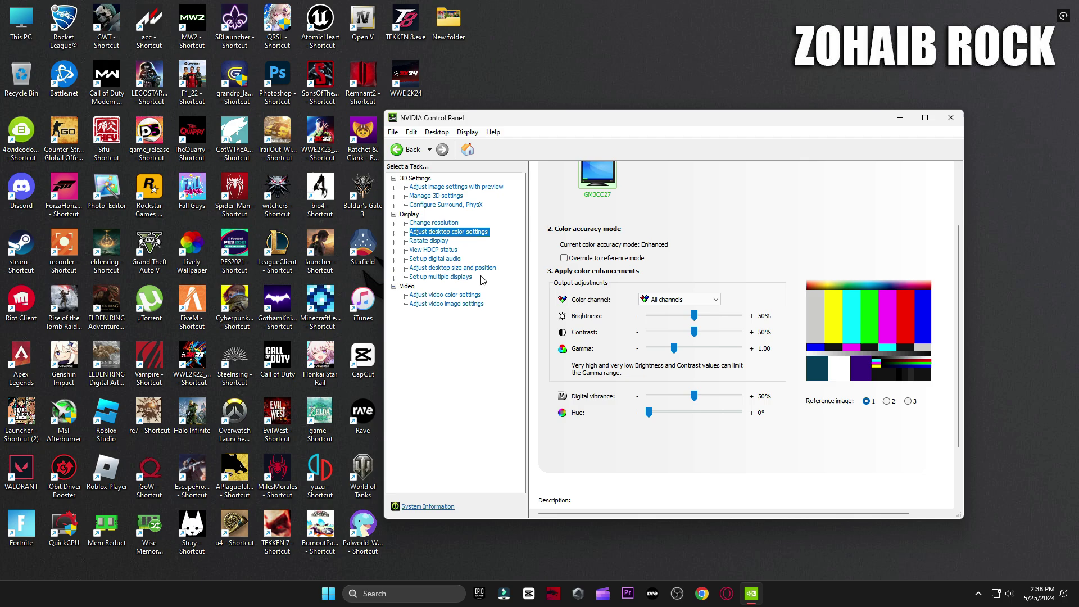
click(427, 242)
click(433, 250)
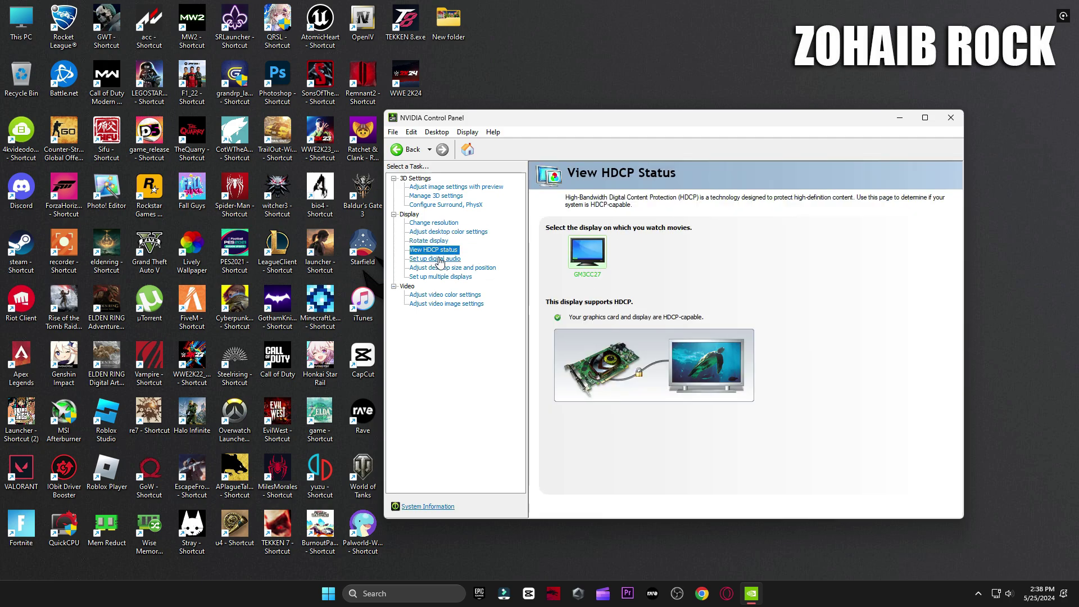
click(435, 259)
click(452, 267)
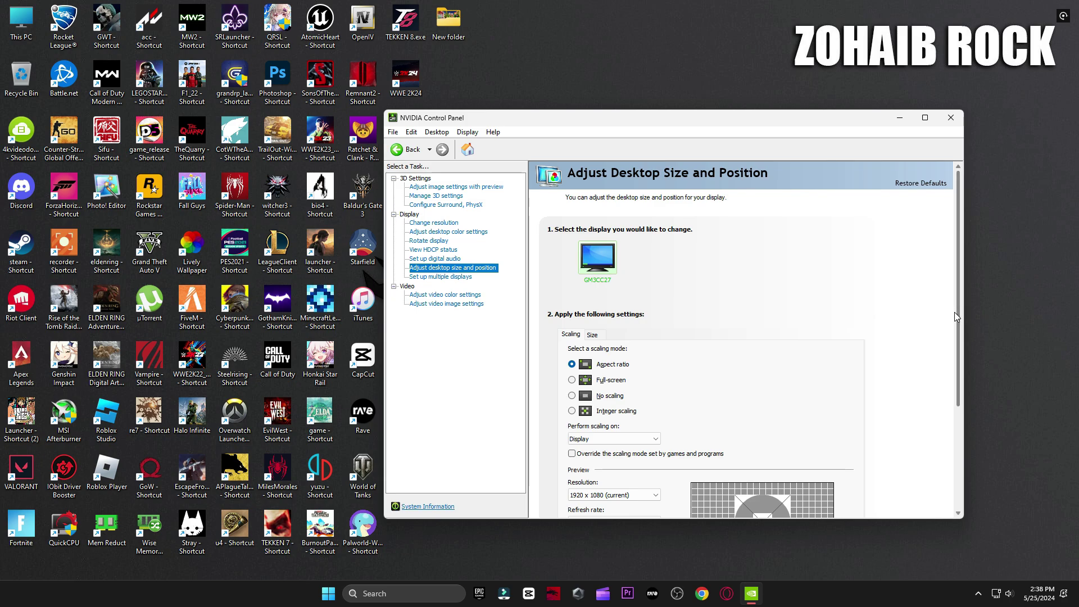
scroll(954, 312, down, 3)
click(452, 276)
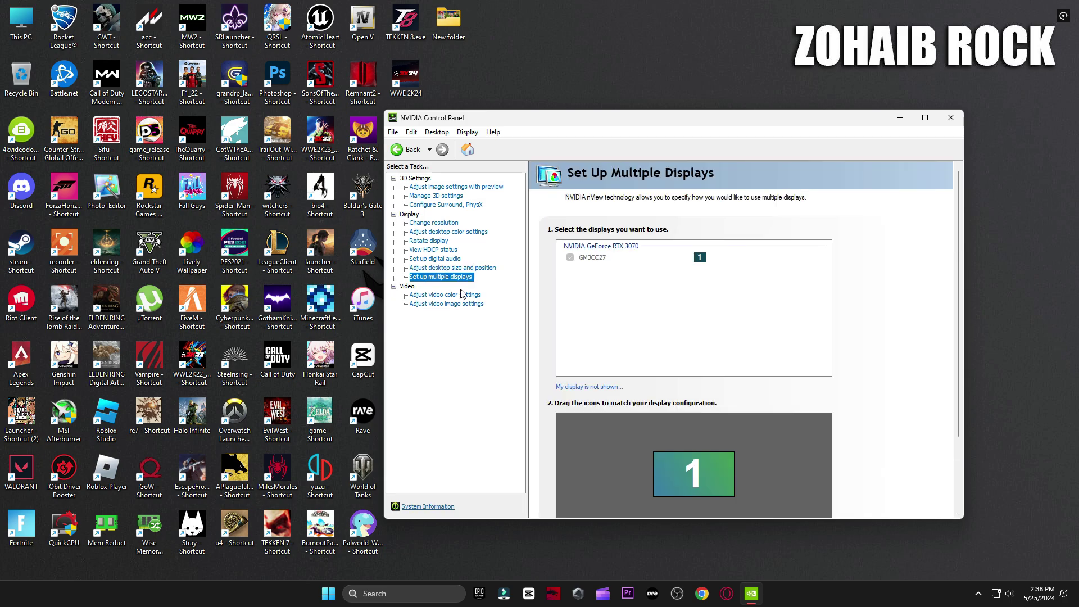
click(463, 295)
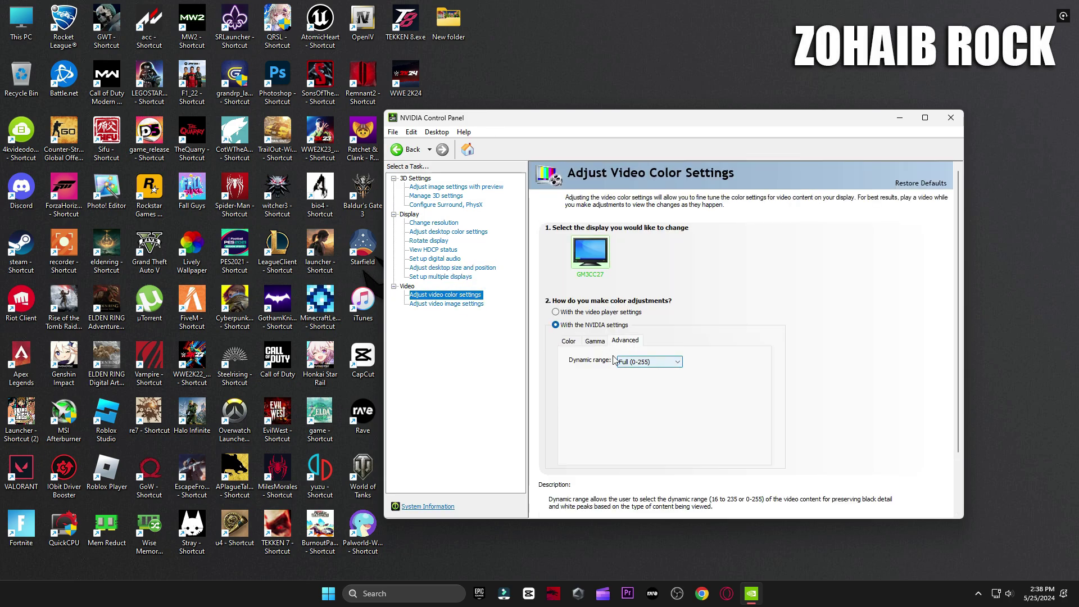
click(450, 305)
click(456, 187)
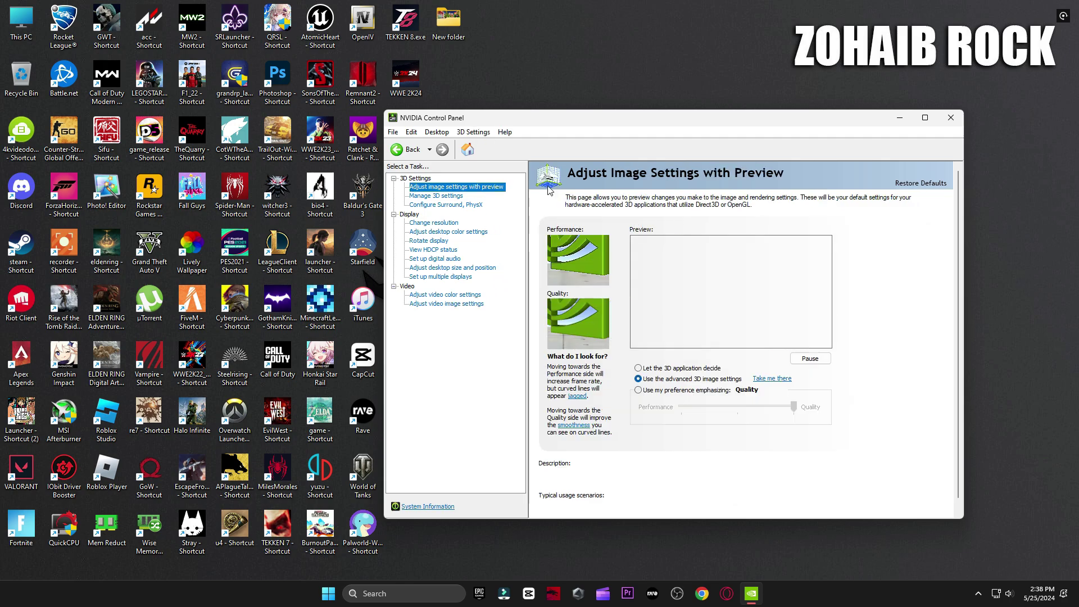
click(950, 117)
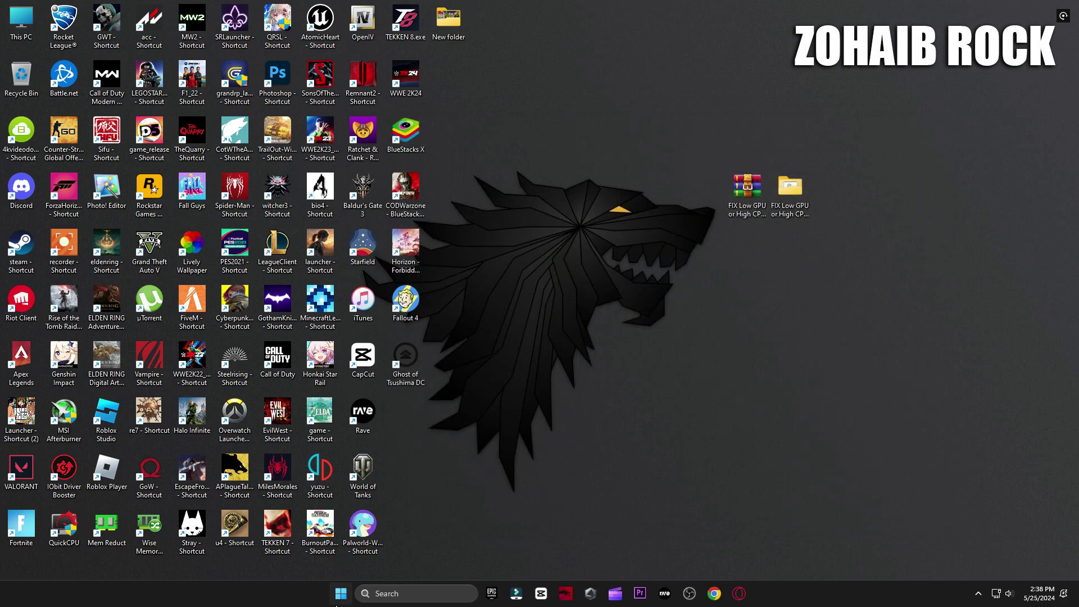
Switch to Windows Settings and check the Game Mode switch in the Gaming section.
click(339, 593)
click(520, 355)
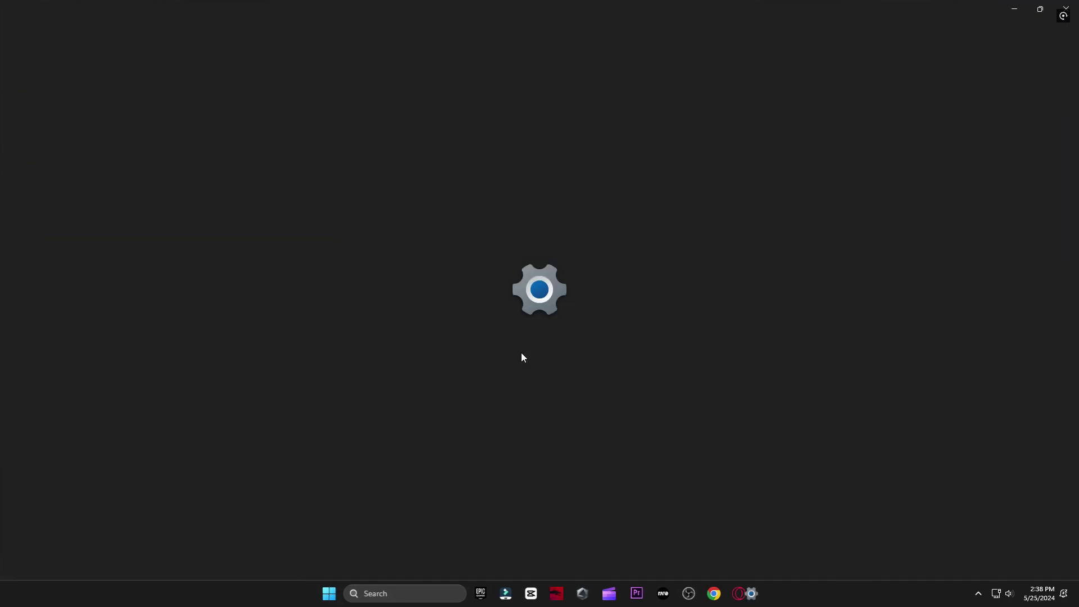
click(53, 301)
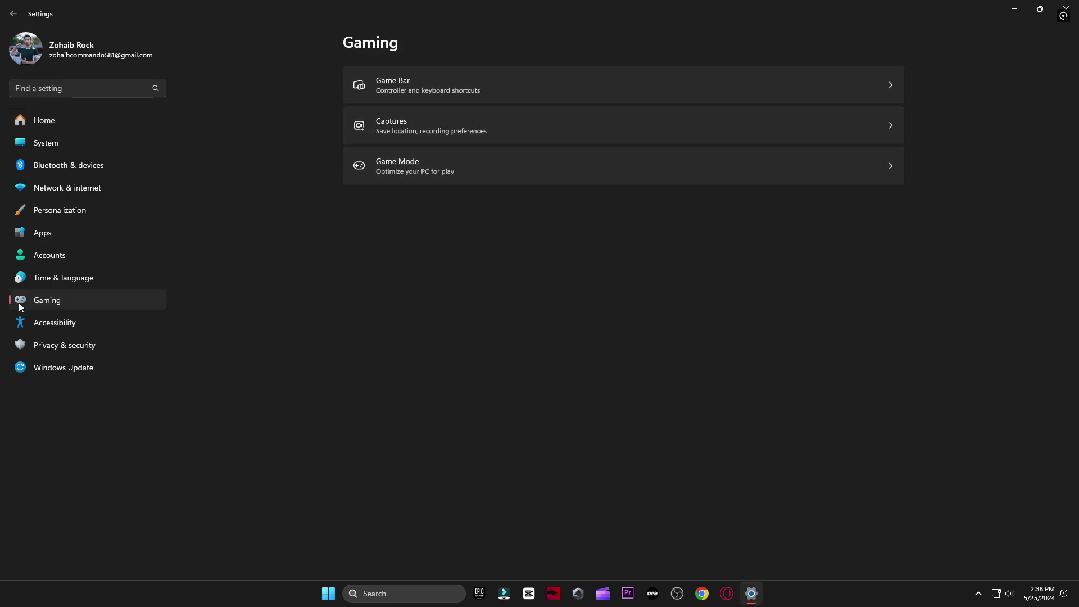
click(433, 177)
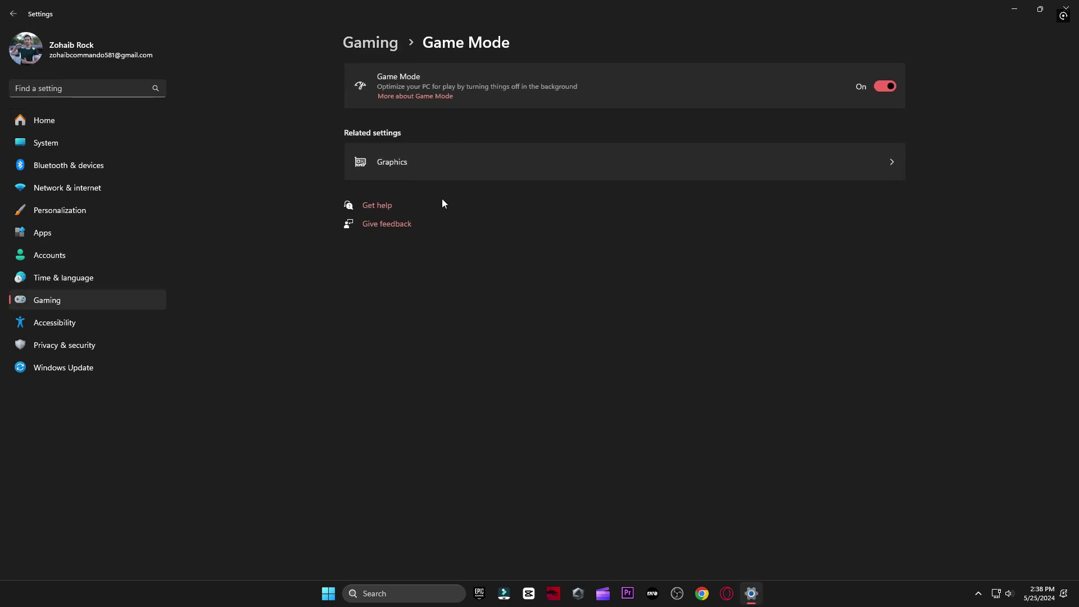
Remove the existing Fortnite entry from the custom app options in the Graphics settings.
click(474, 166)
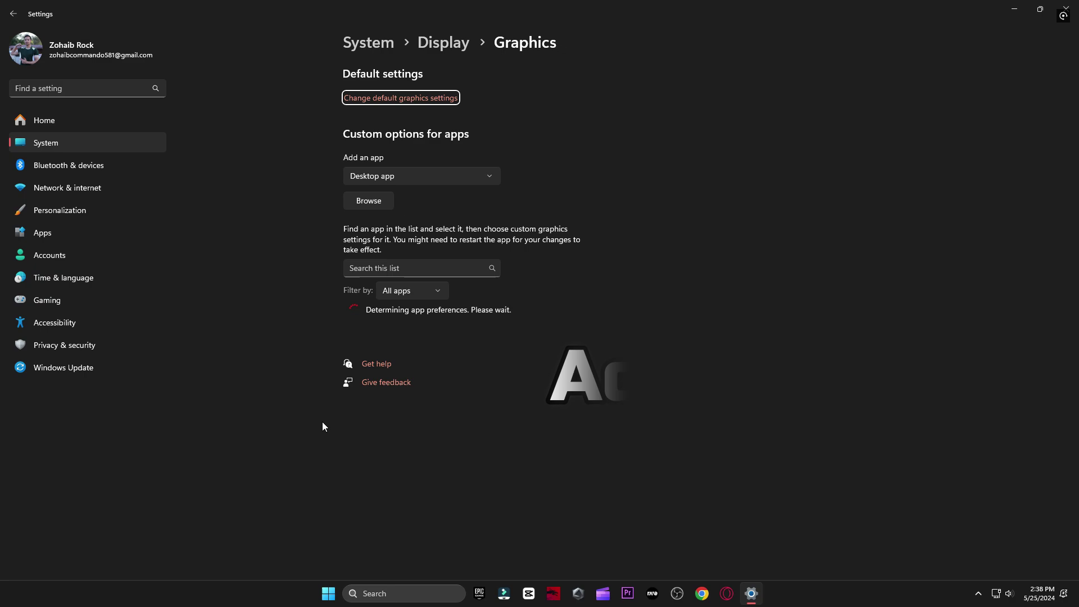
scroll(416, 393, down, 3)
scroll(410, 337, down, 15)
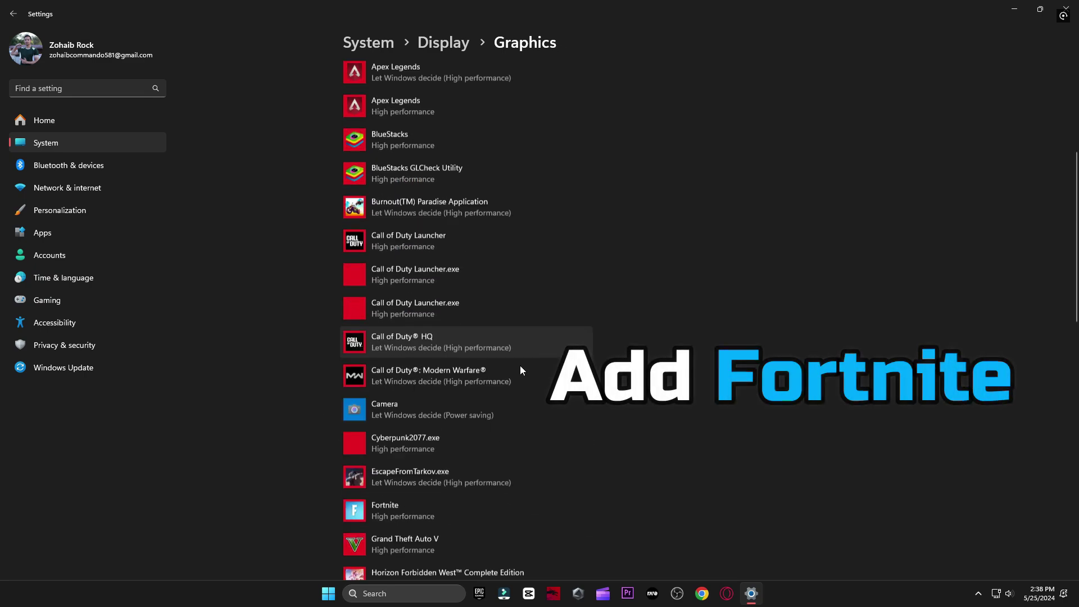
click(434, 218)
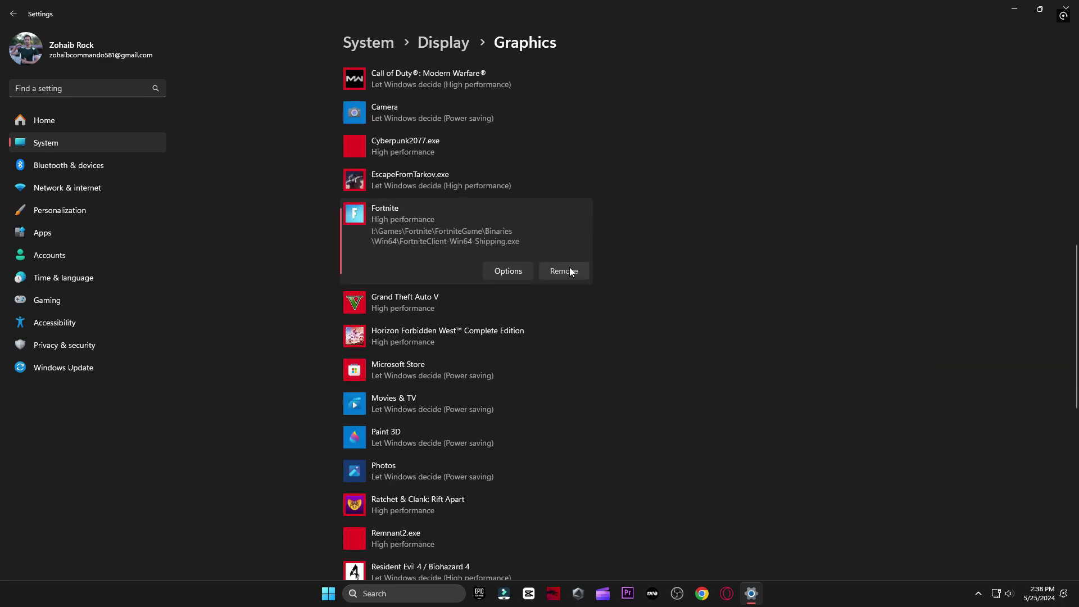
click(568, 268)
Add FortniteClient-Win64-Shipping from I:\Games\Fortnite\FortniteGame\Binaries\Win64 to the custom graphics app list.
scroll(582, 348, up, 12)
click(369, 202)
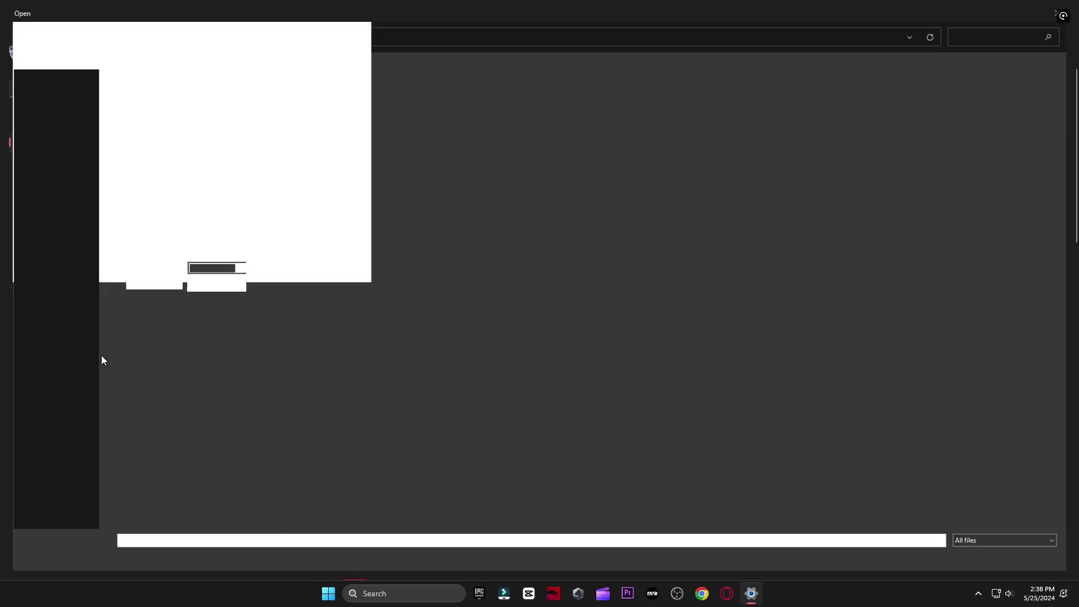
click(52, 419)
double_click(132, 93)
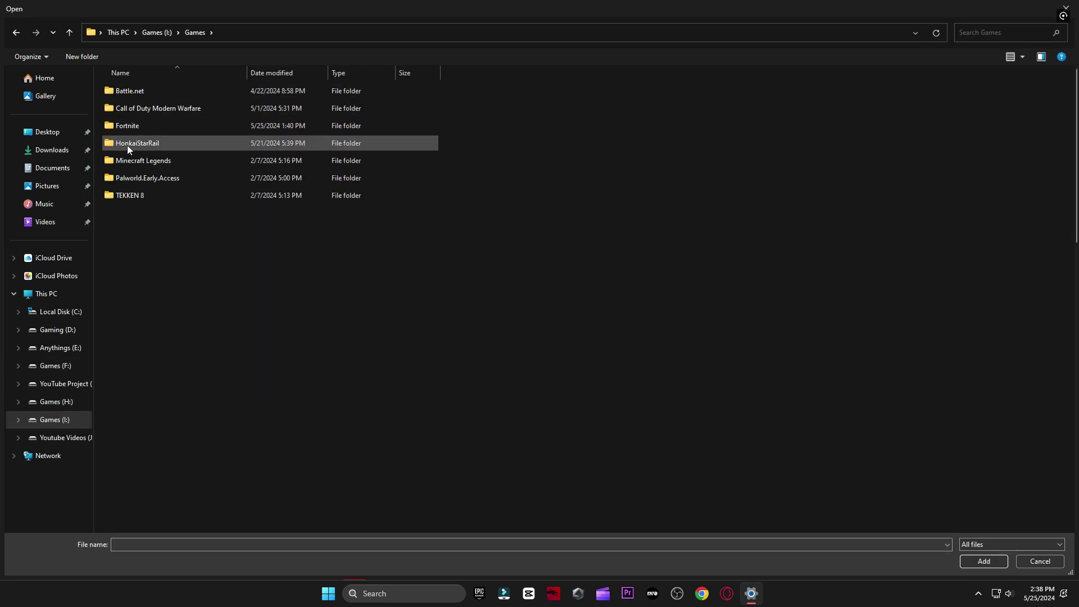
double_click(162, 126)
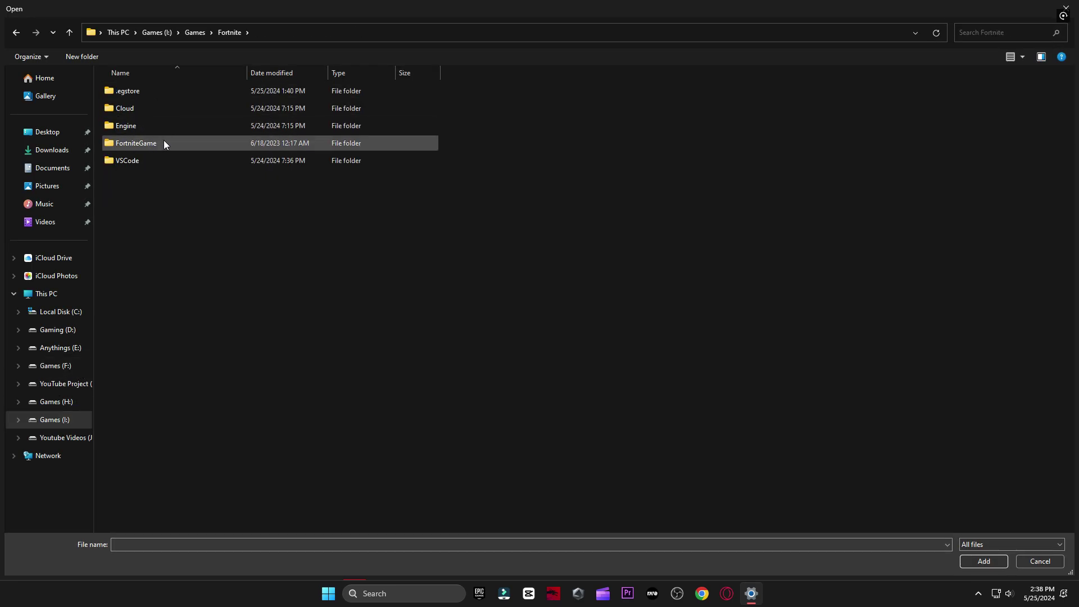
double_click(163, 142)
double_click(148, 92)
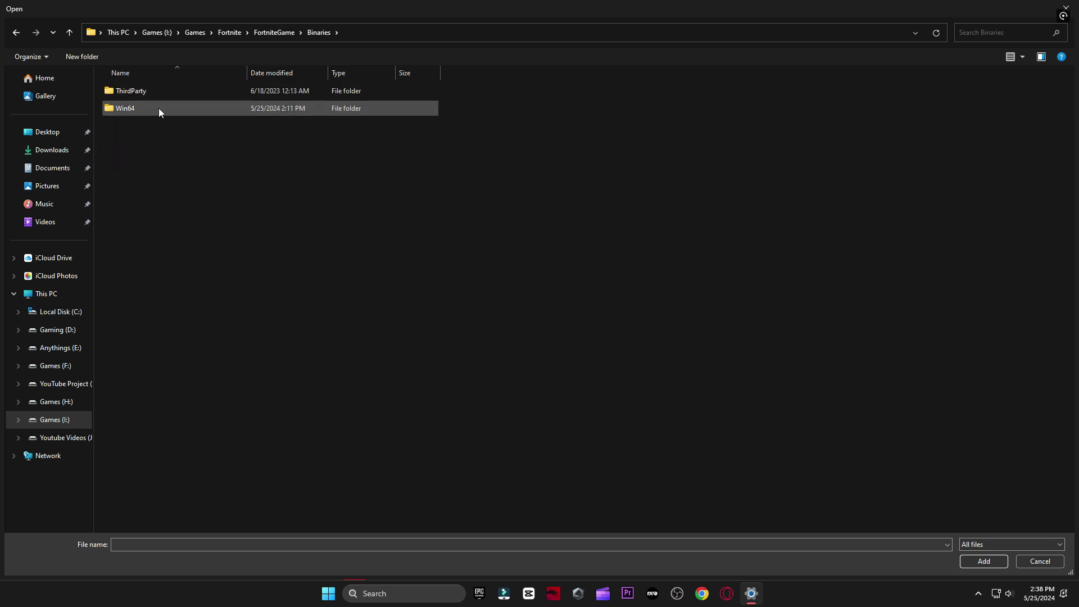
double_click(159, 108)
click(149, 179)
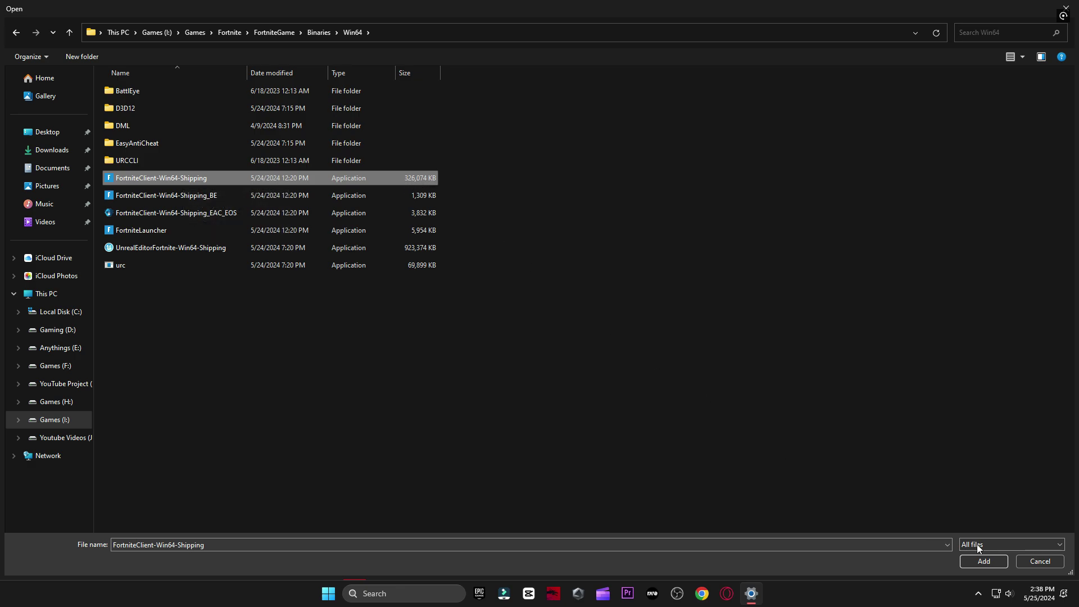
click(982, 560)
Set Fortnite's graphics preference to High performance and save it.
click(511, 375)
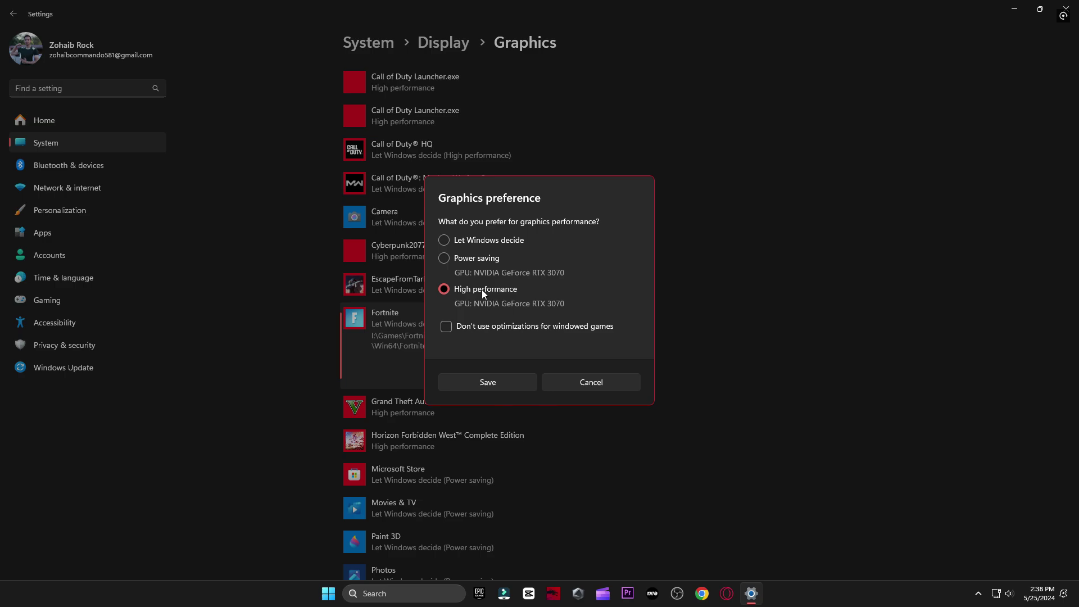
click(488, 382)
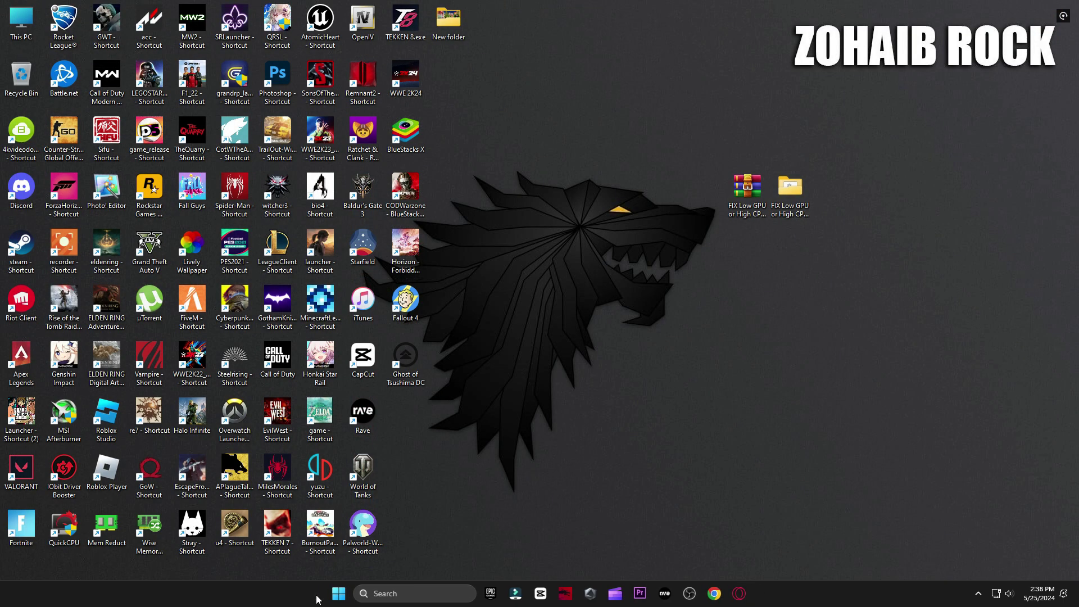
Restart the PC to apply the changes.
key(super)
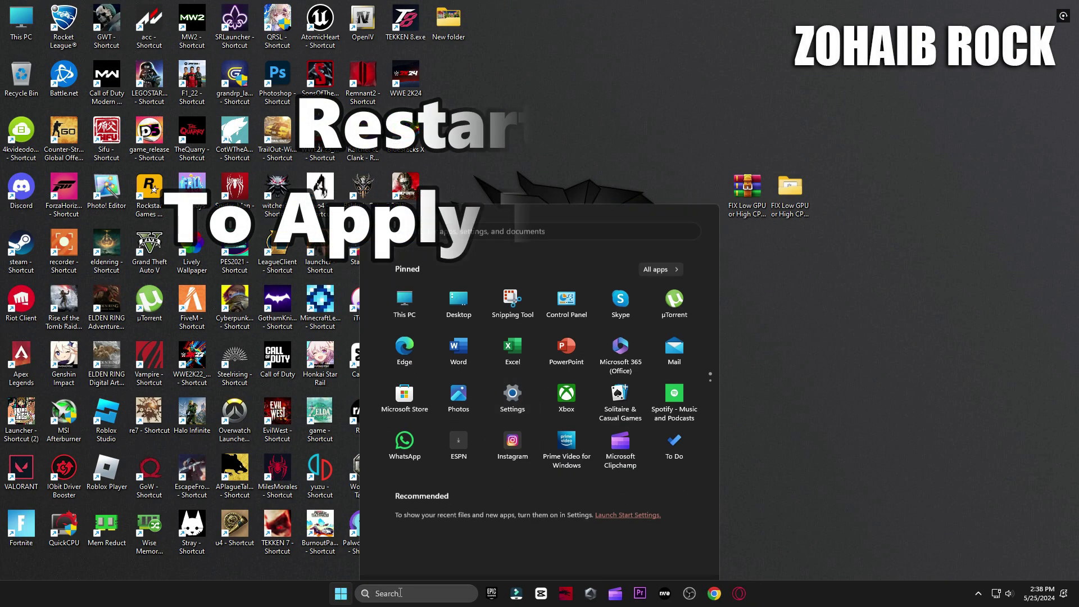
click(670, 563)
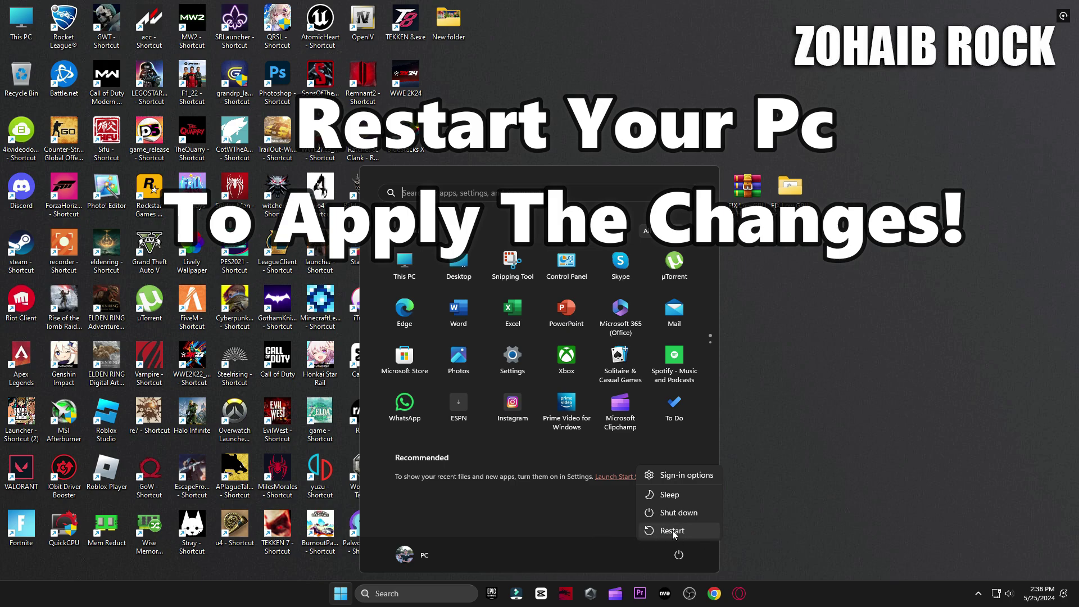